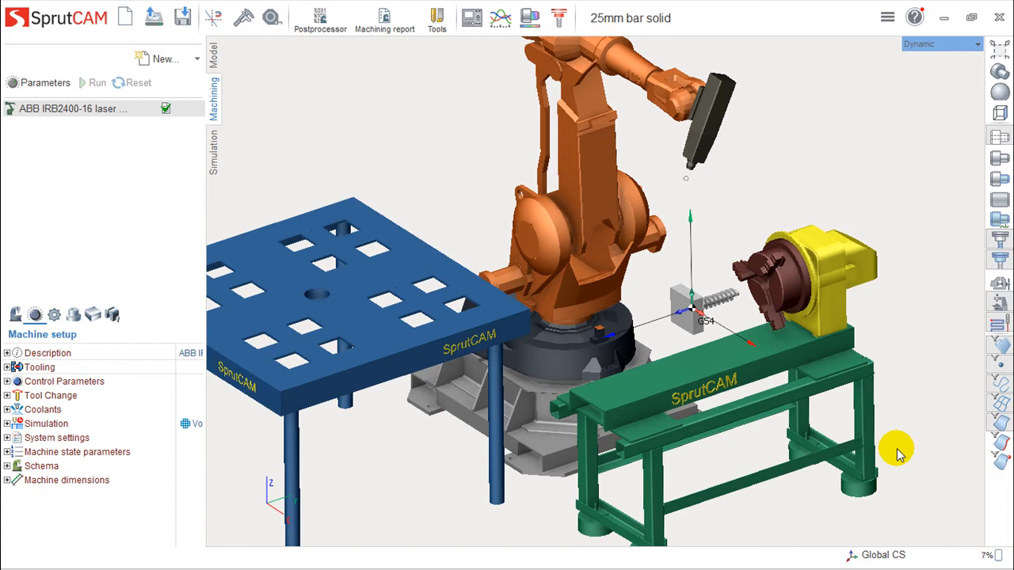
# Step: Enable Additive manufacturing among the supported applications of the laser welding head in the machine's tooling settings
pyautogui.moveTo(888, 439); pyautogui.dragTo(912, 442, button='middle')
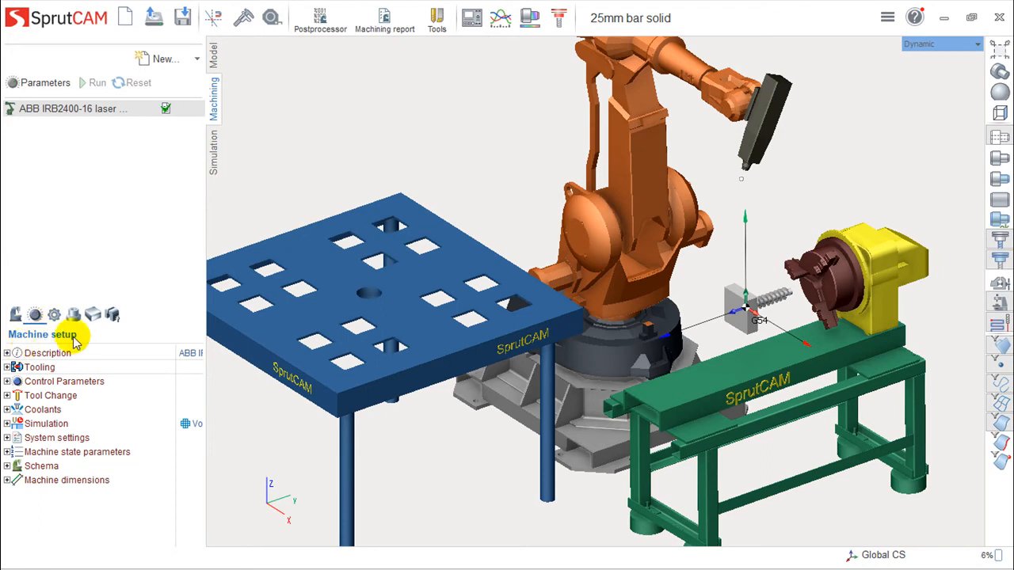
pyautogui.click(7, 368)
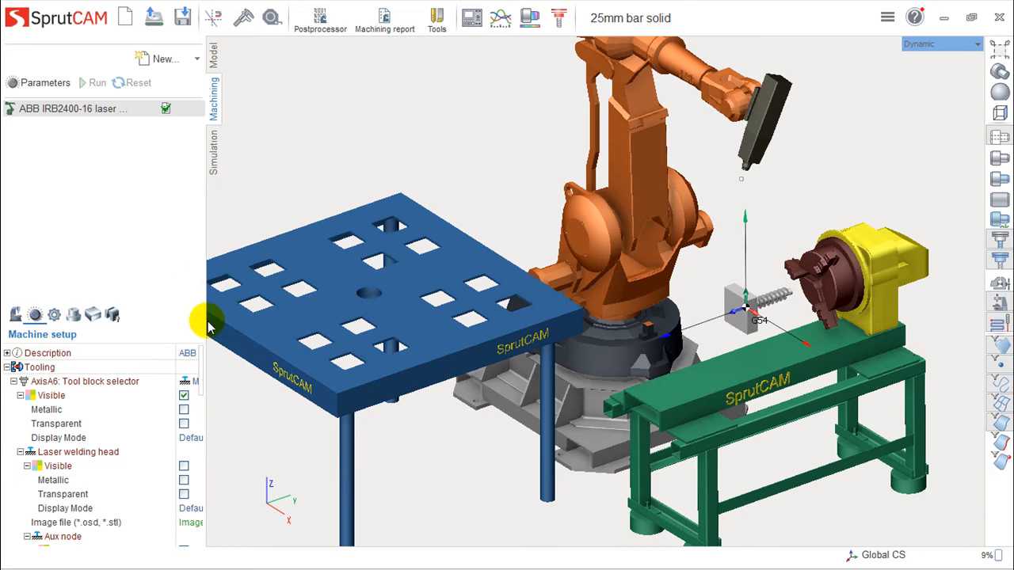
pyautogui.moveTo(199, 379); pyautogui.dragTo(204, 449)
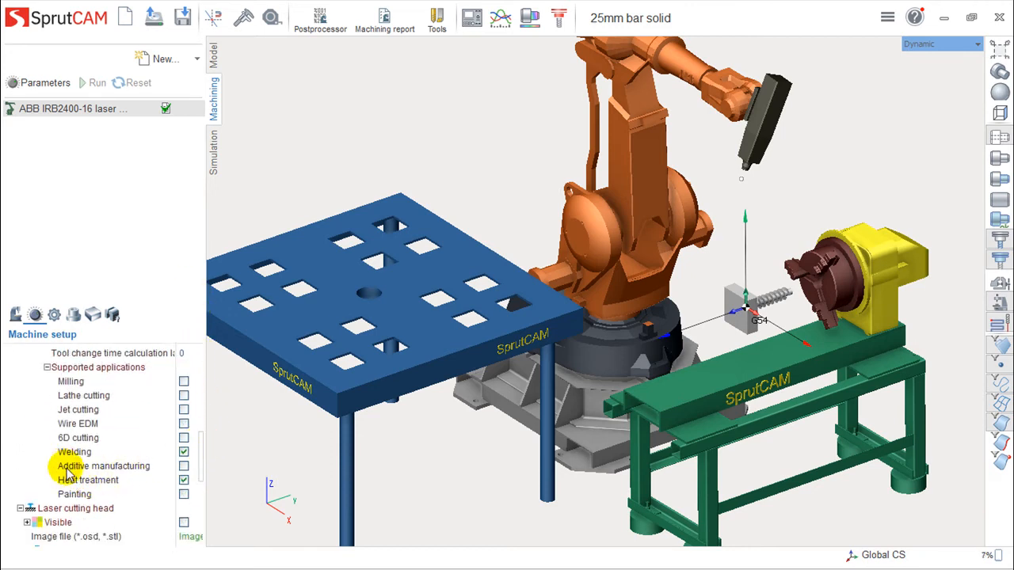
pyautogui.click(184, 480)
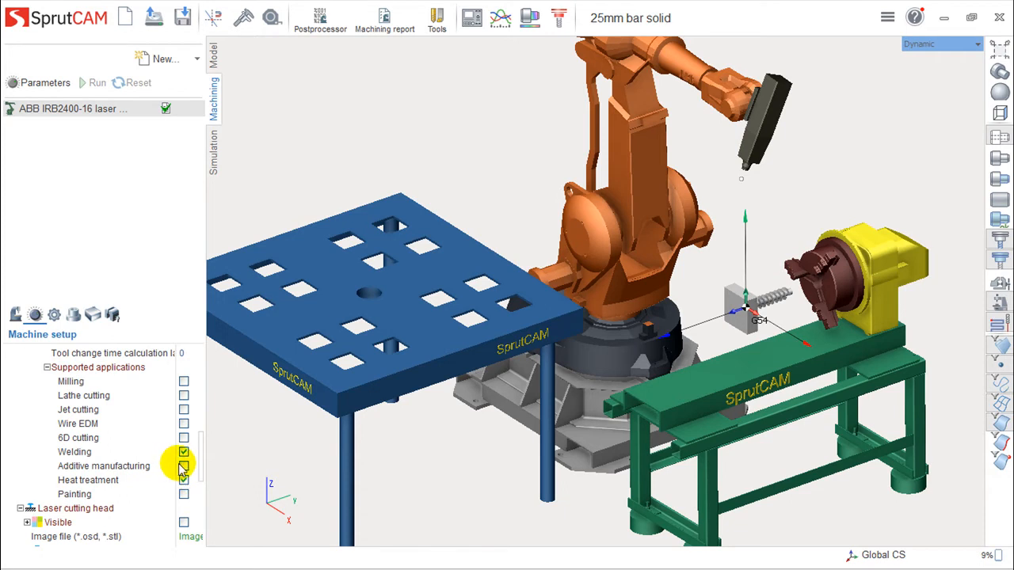
pyautogui.click(183, 466)
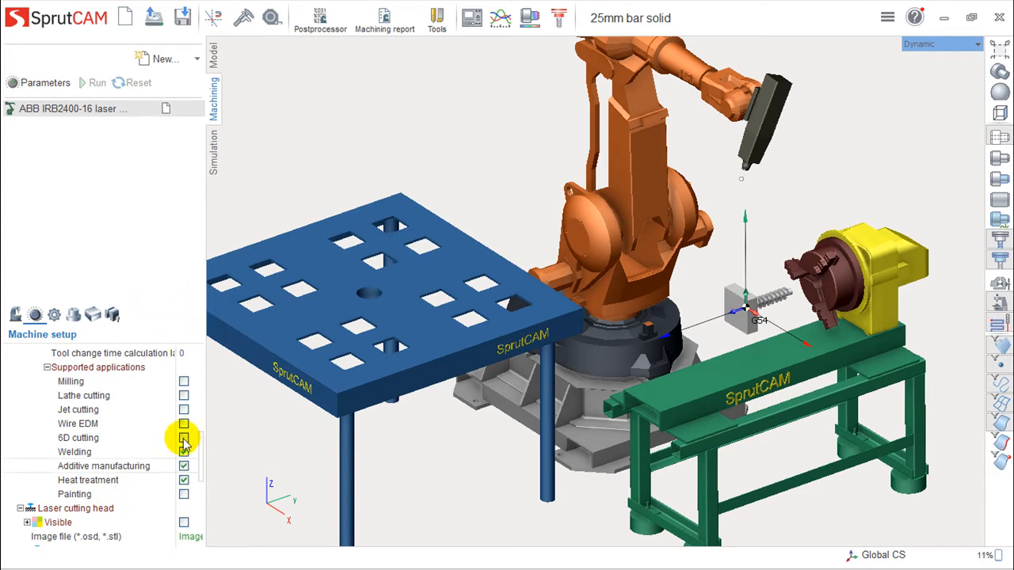
pyautogui.moveTo(199, 450); pyautogui.dragTo(167, 369)
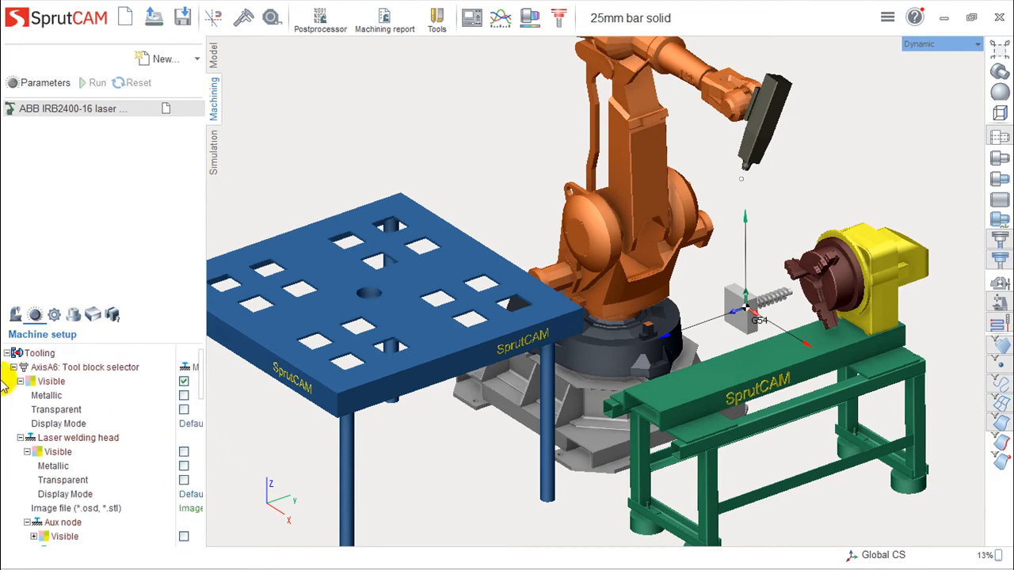
pyautogui.click(9, 353)
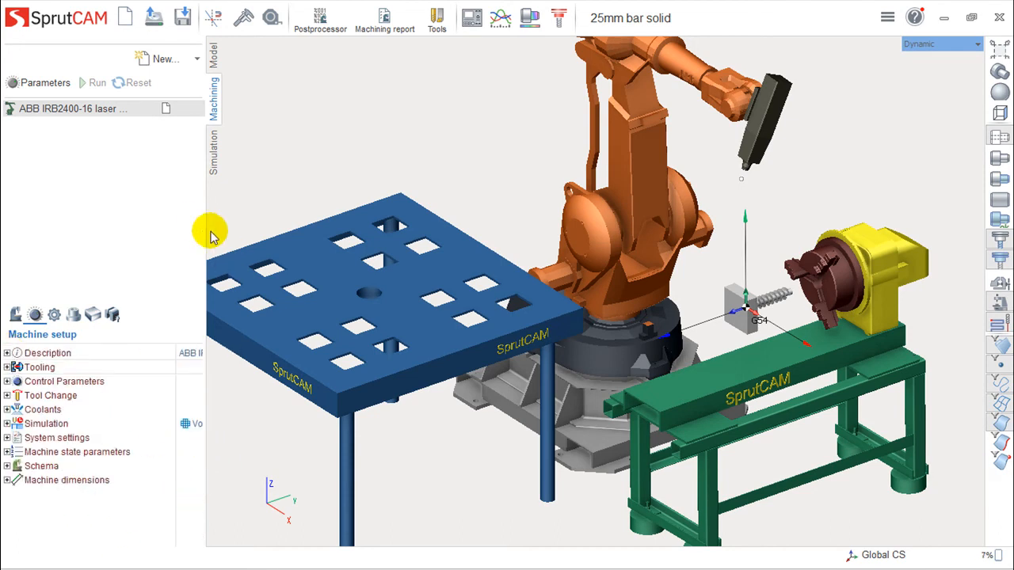
# Step: Examine the square block and the helical screw of the part beside the chuck, close up and from a distance
pyautogui.moveTo(206, 224); pyautogui.dragTo(169, 213)
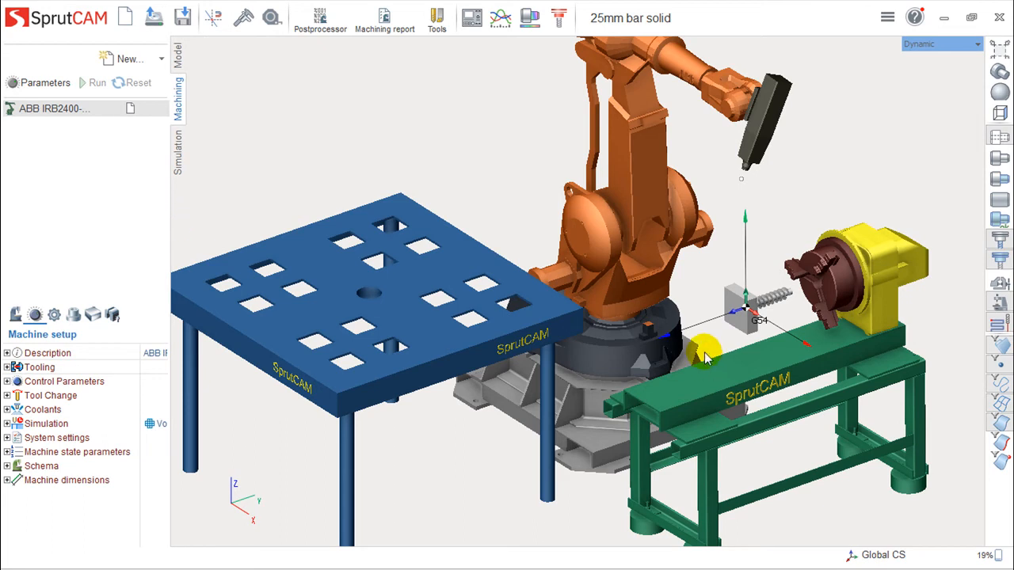
pyautogui.scroll(5, 749, 310)
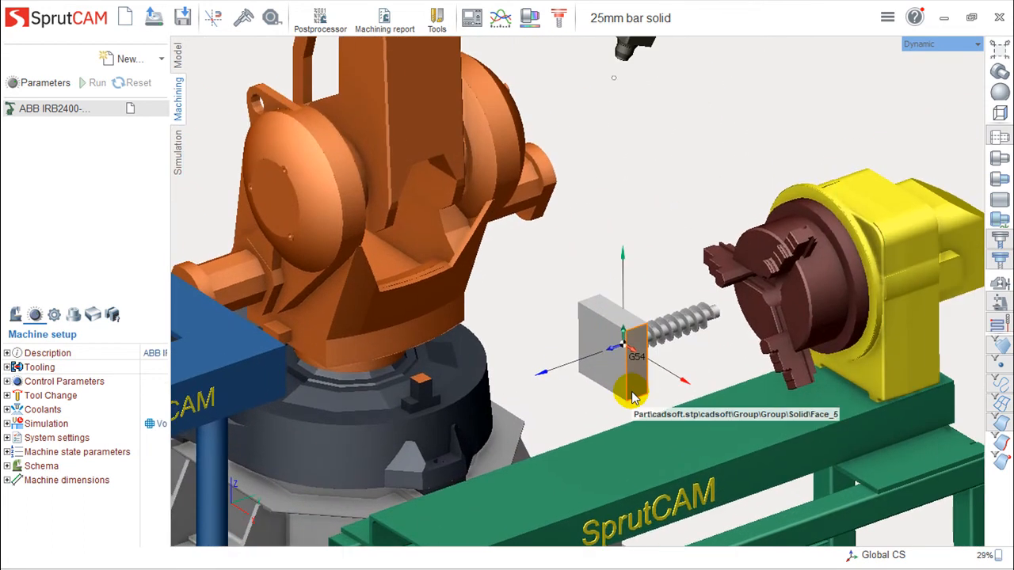
pyautogui.scroll(2, 660, 388)
pyautogui.scroll(-2, 658, 388)
pyautogui.scroll(-5, 635, 386)
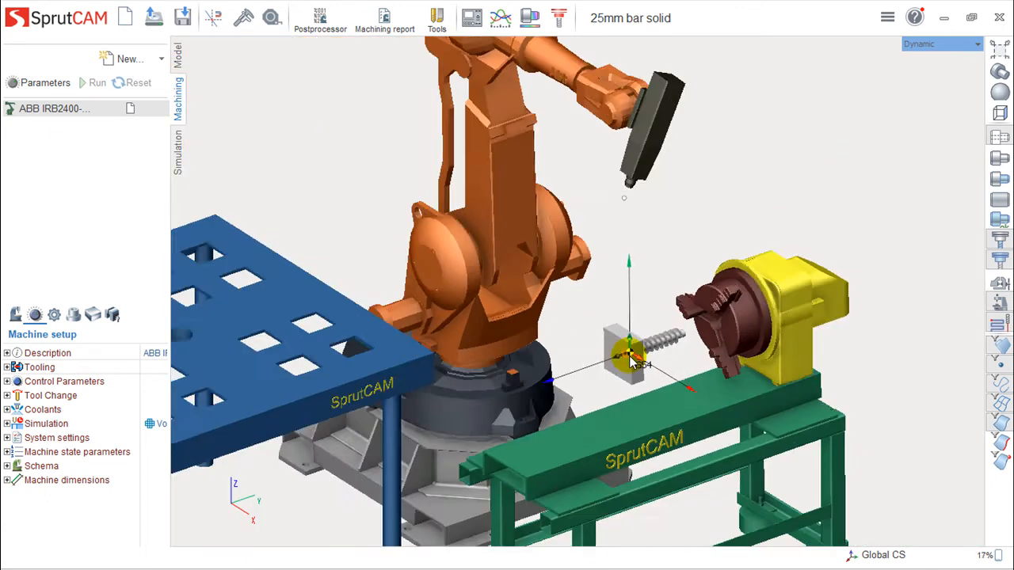
pyautogui.moveTo(572, 299); pyautogui.dragTo(616, 235, button='middle')
pyautogui.scroll(4, 610, 328)
pyautogui.scroll(4, 600, 295)
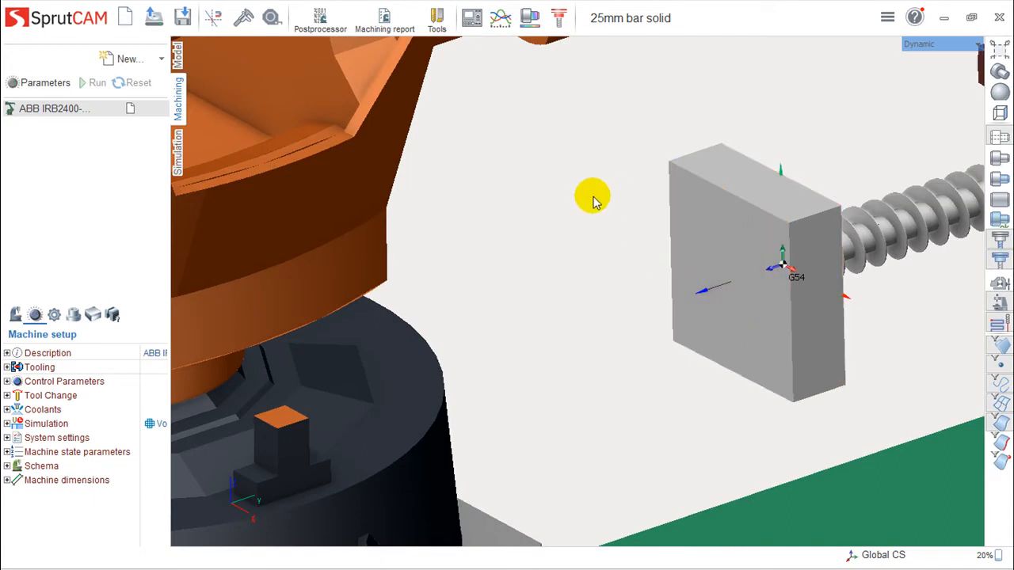
pyautogui.scroll(-2, 538, 242)
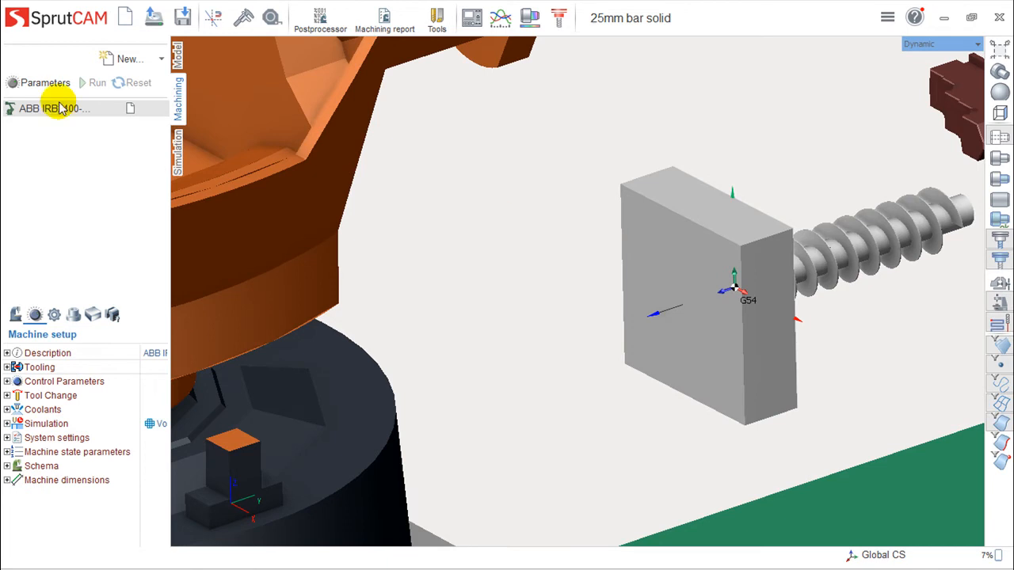
# Step: Add a new Curve cladding additive operation under the robot
pyautogui.click(161, 60)
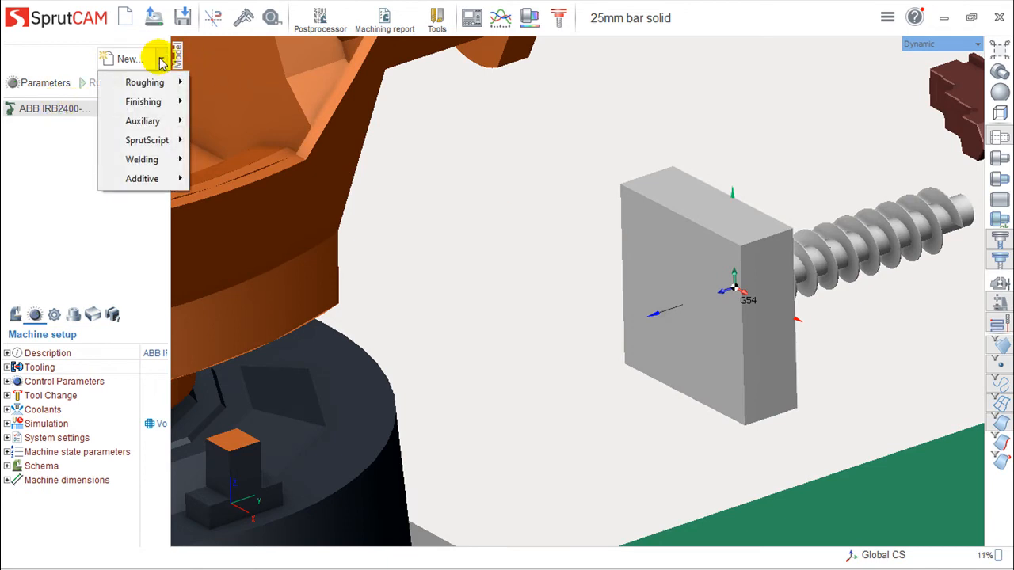
pyautogui.moveTo(163, 182)
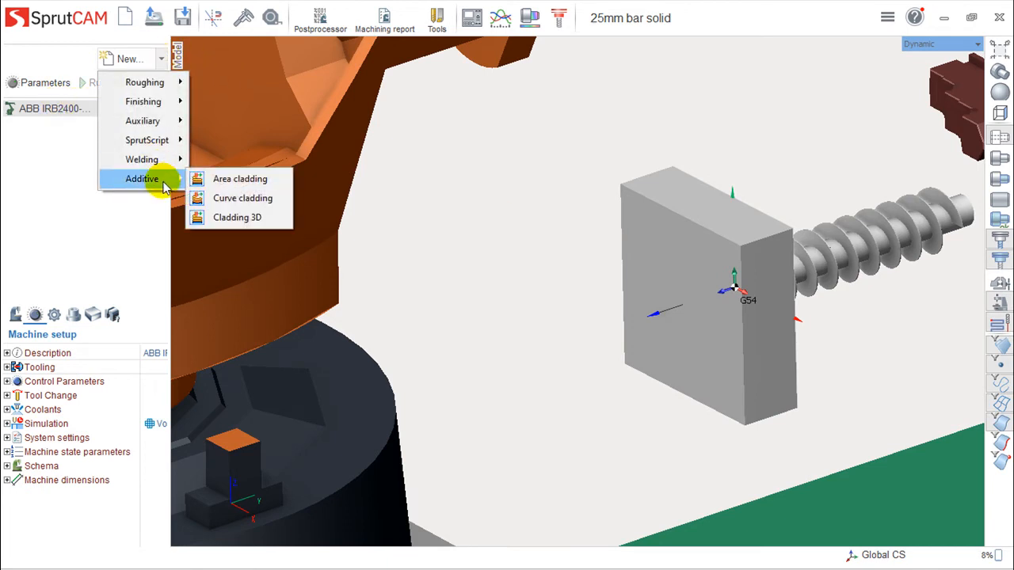
pyautogui.click(251, 199)
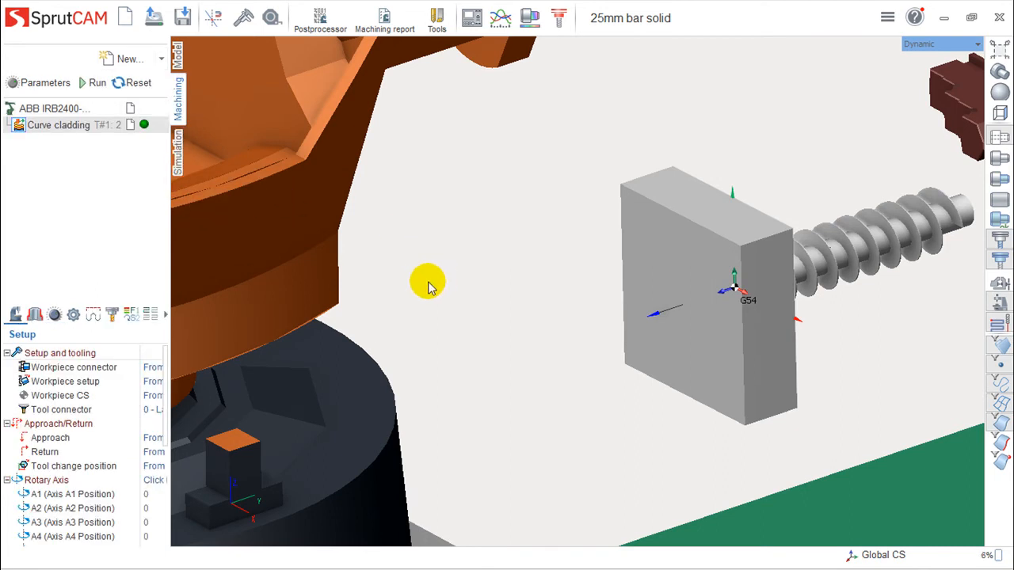
# Step: Assign the four edges of the block's front square face as the cladding operation's curve
pyautogui.click(35, 315)
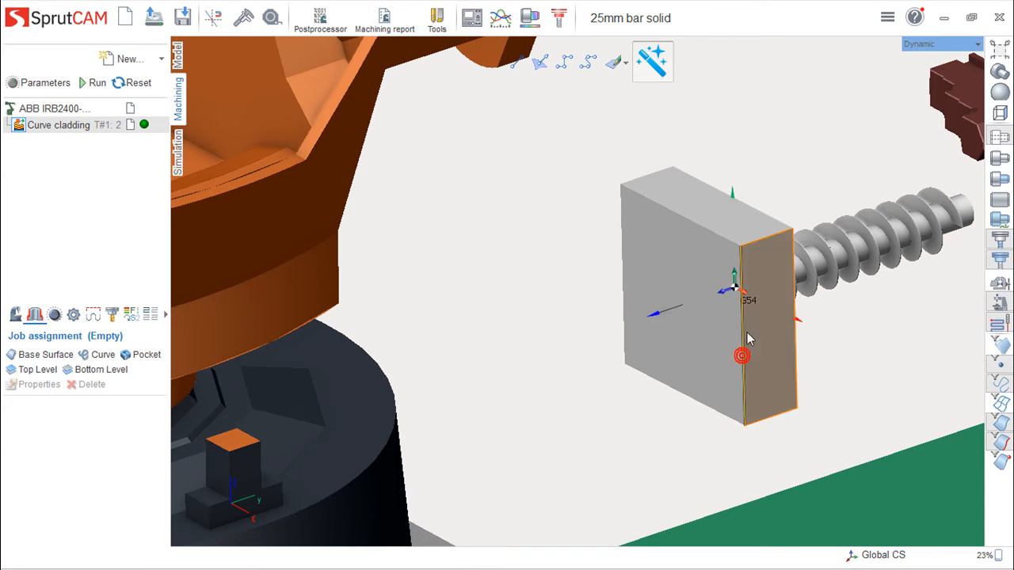
pyautogui.click(684, 225)
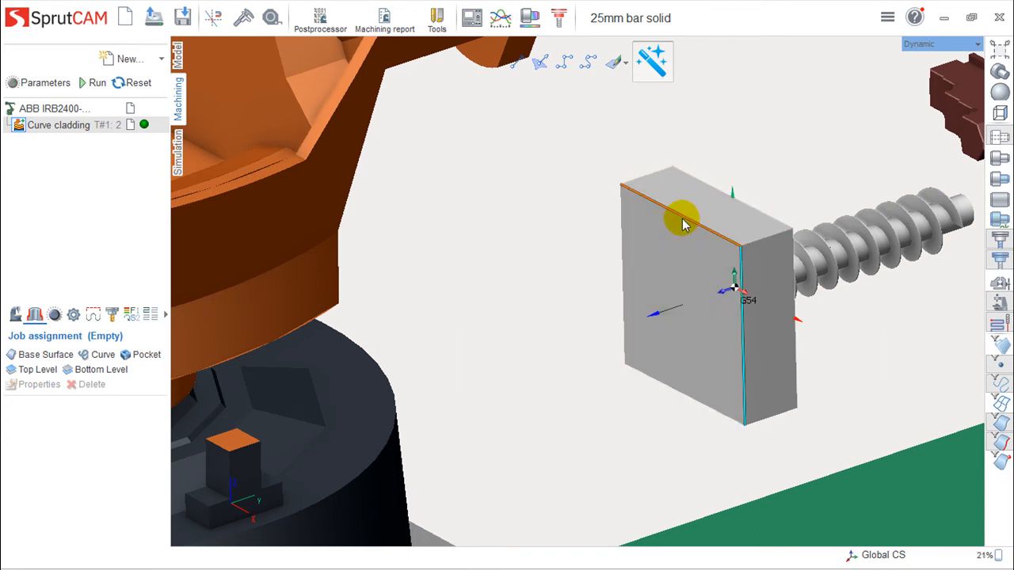
pyautogui.click(622, 251)
pyautogui.click(681, 392)
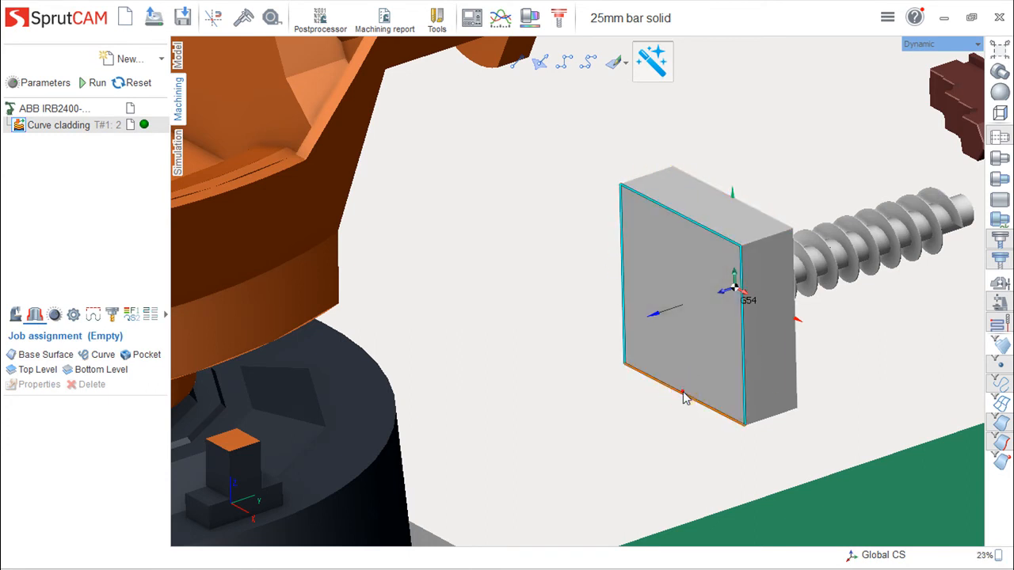
pyautogui.click(101, 358)
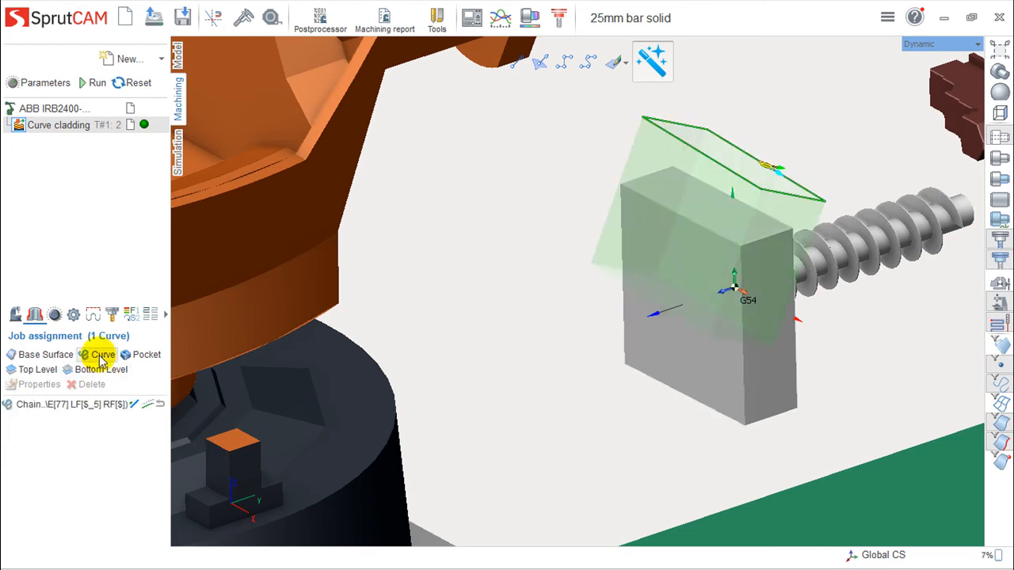
# Step: Reverse the direction of the assigned edge curve and dismiss its properties without changing them
pyautogui.doubleClick(80, 405)
pyautogui.click(199, 134)
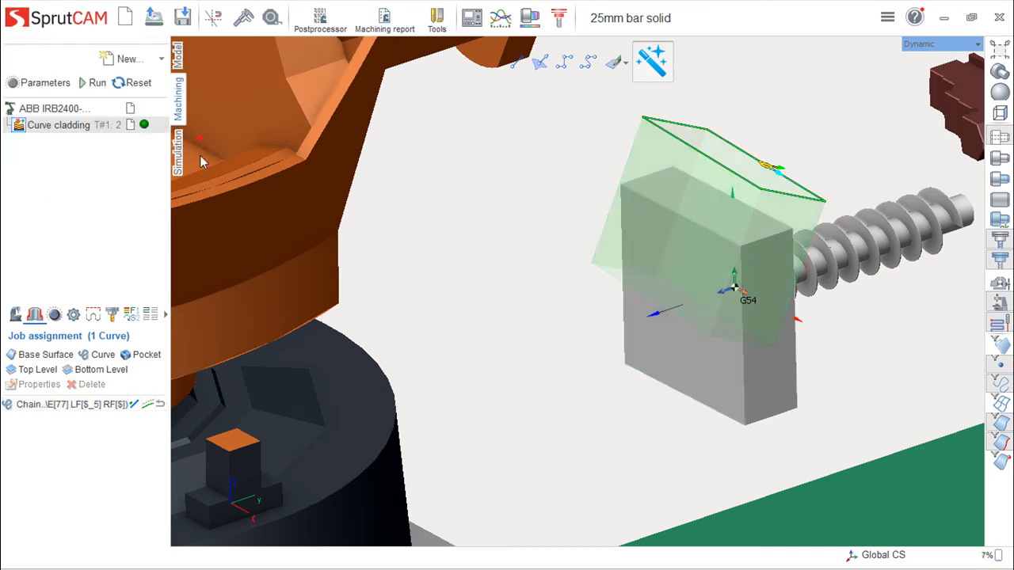
pyautogui.click(139, 411)
pyautogui.doubleClick(138, 409)
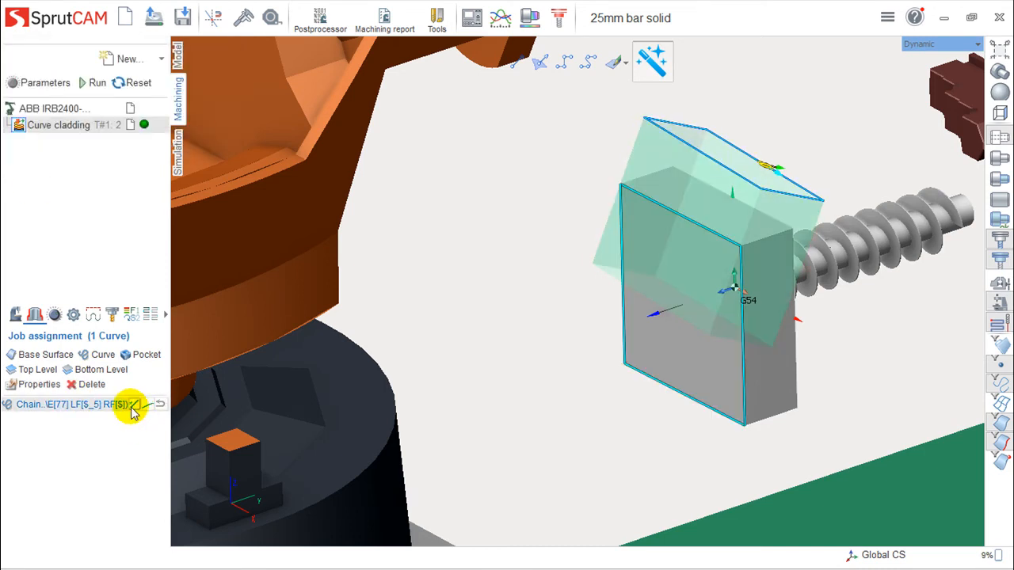
pyautogui.click(208, 138)
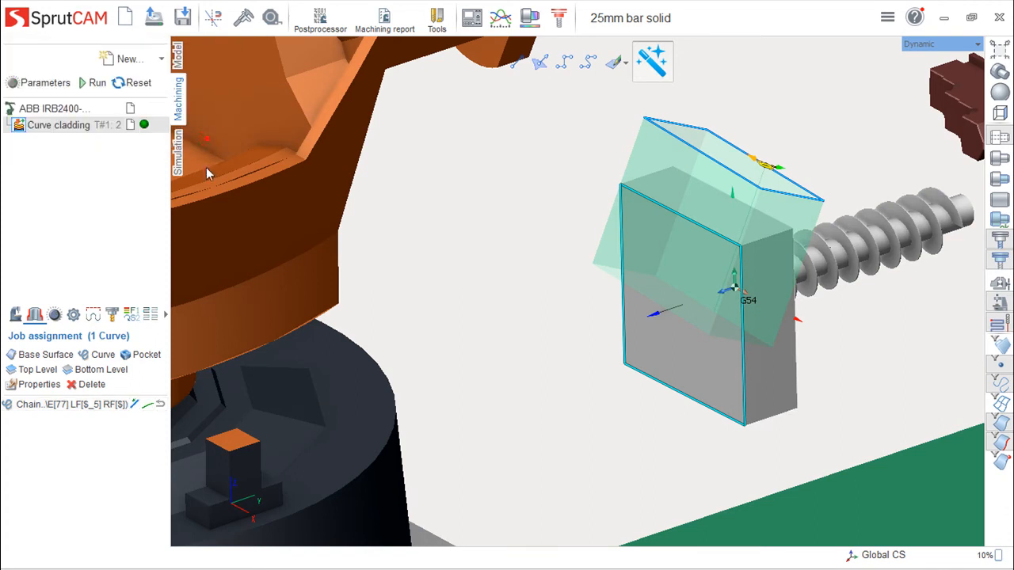
pyautogui.doubleClick(150, 409)
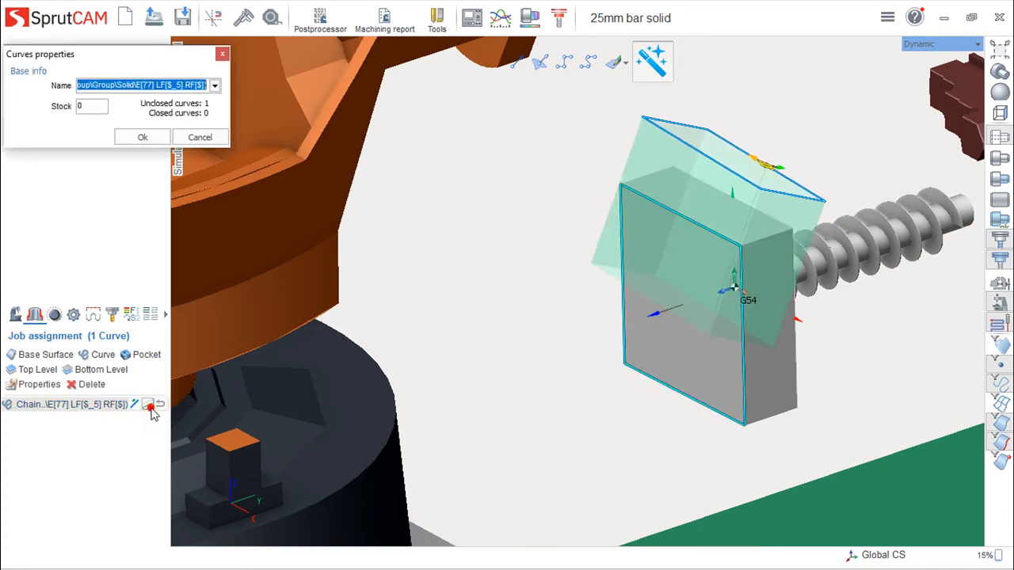
pyautogui.click(204, 136)
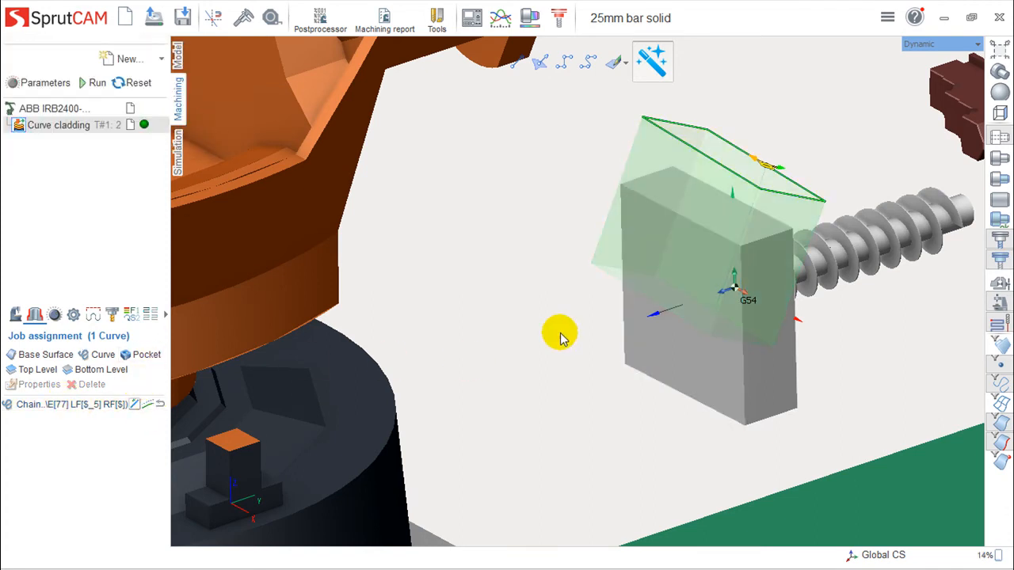
# Step: Set the Curve cladding operation's machining levels to a top level of 55 mm and a bottom level of 50 mm
pyautogui.scroll(-4, 568, 325)
pyautogui.scroll(4, 569, 325)
pyautogui.moveTo(670, 310); pyautogui.dragTo(604, 324, button='middle')
pyautogui.moveTo(598, 319)
pyautogui.mouseDown(button='right')
pyautogui.moveTo(549, 316)
pyautogui.moveTo(590, 310)
pyautogui.moveTo(576, 316)
pyautogui.moveTo(604, 322)
pyautogui.mouseUp(button='right')
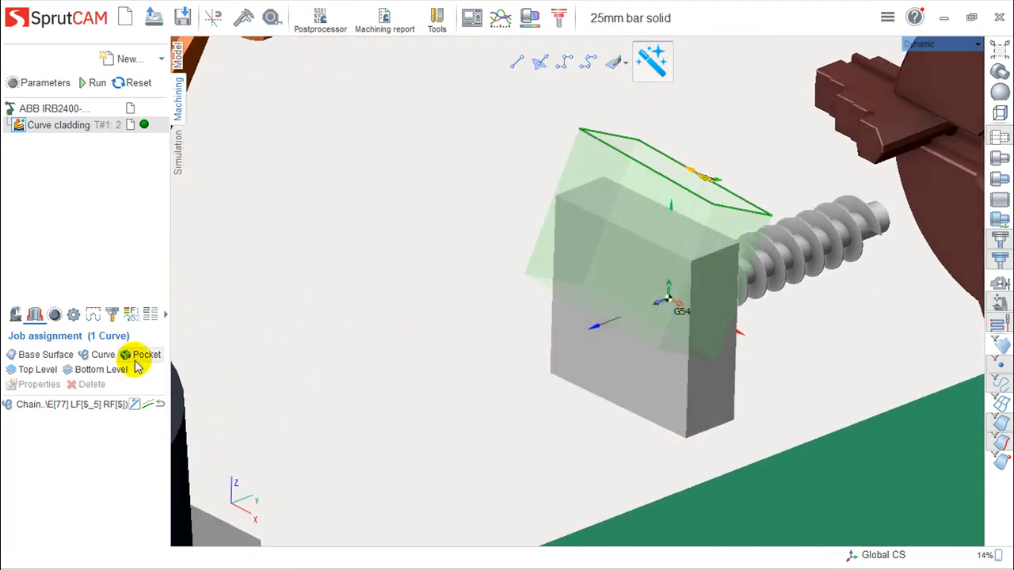
pyautogui.click(56, 126)
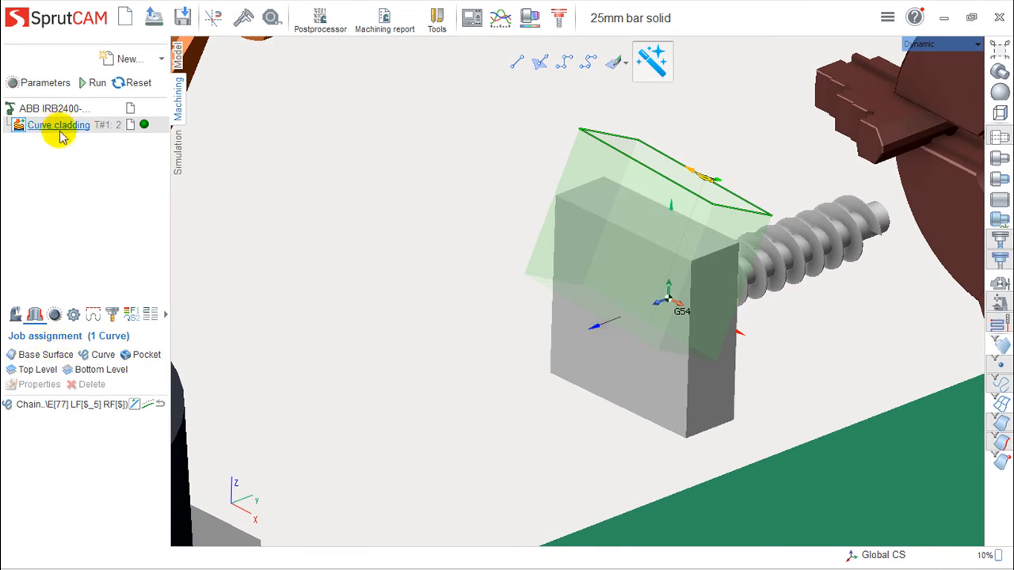
pyautogui.doubleClick(51, 125)
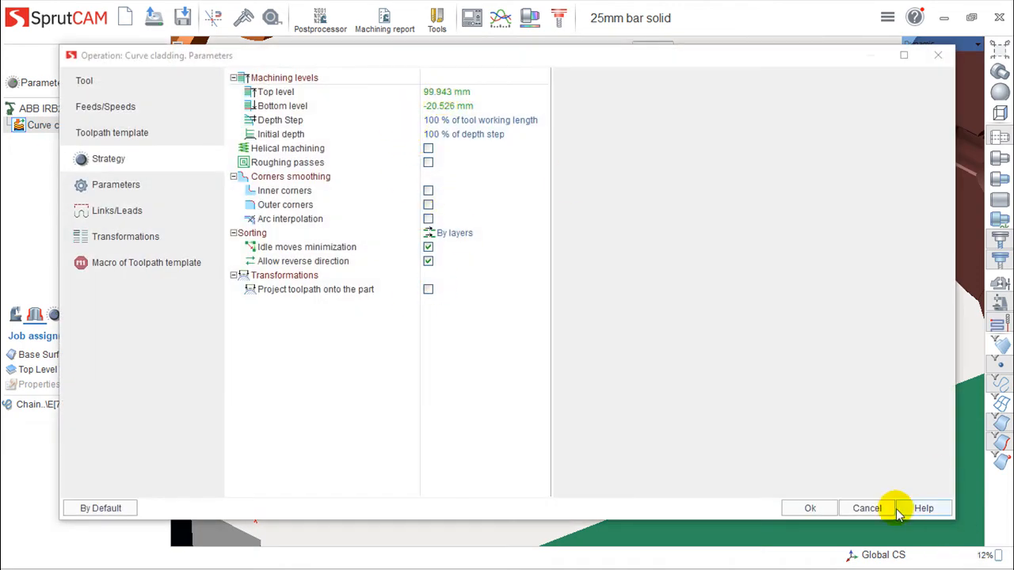
pyautogui.click(444, 92)
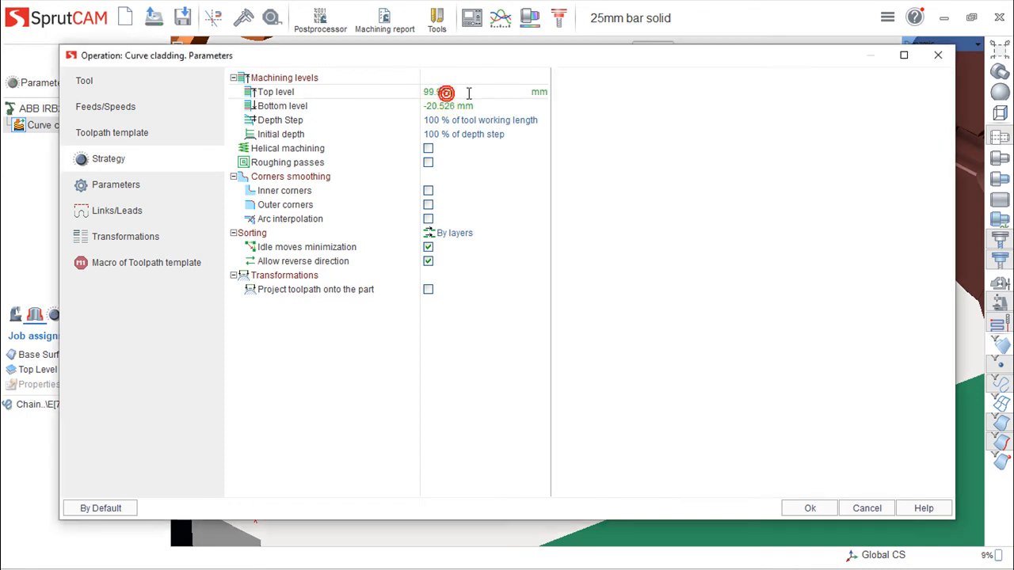
pyautogui.write('5')
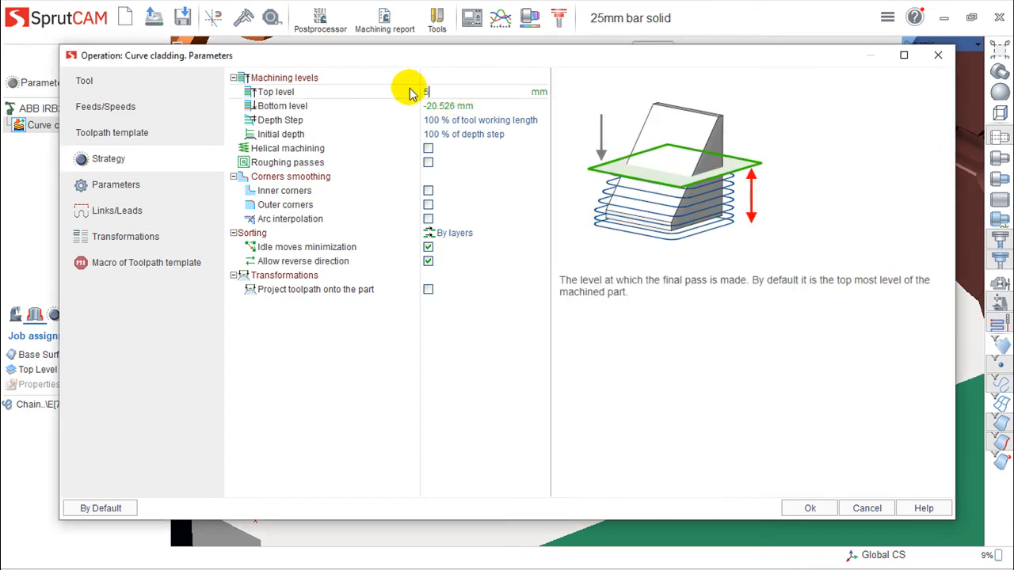
pyautogui.write('5')
pyautogui.click(467, 105)
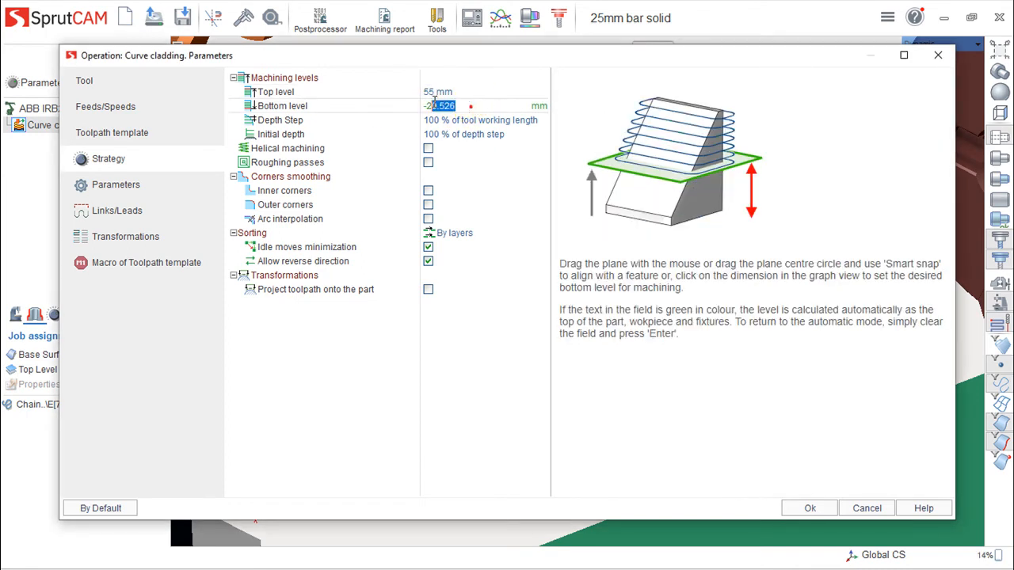
pyautogui.write('50')
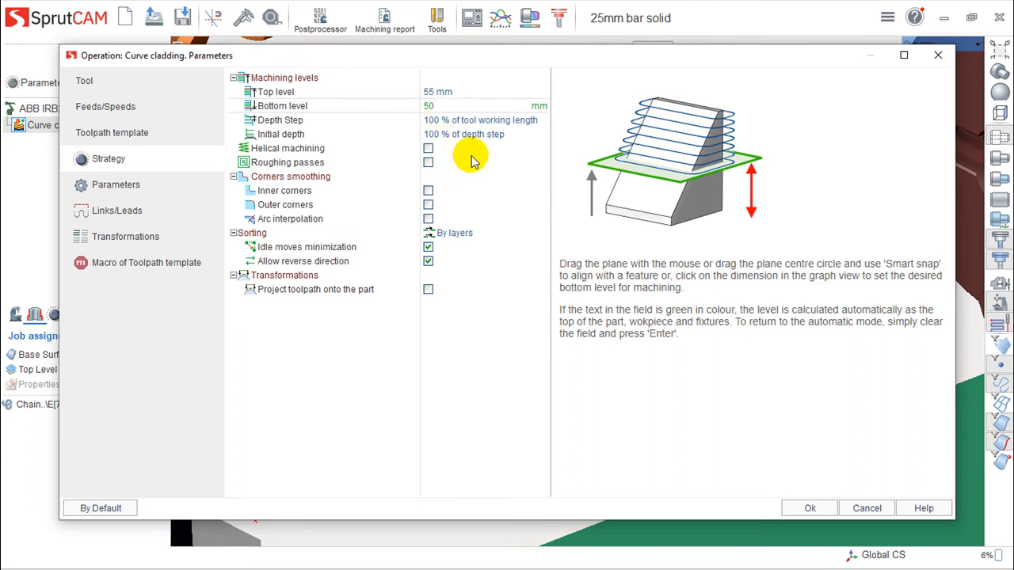
pyautogui.click(471, 155)
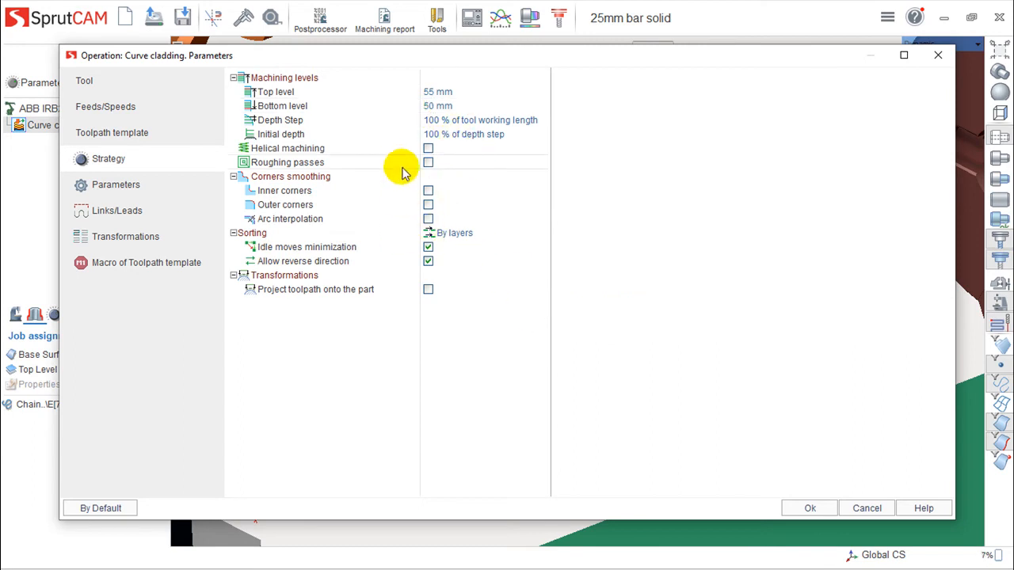
pyautogui.click(808, 505)
# Step: Define the block's front square face as a plane base surface for the Curve cladding operation
pyautogui.scroll(-5, 549, 323)
pyautogui.scroll(3, 543, 317)
pyautogui.scroll(3, 489, 310)
pyautogui.scroll(1, 546, 269)
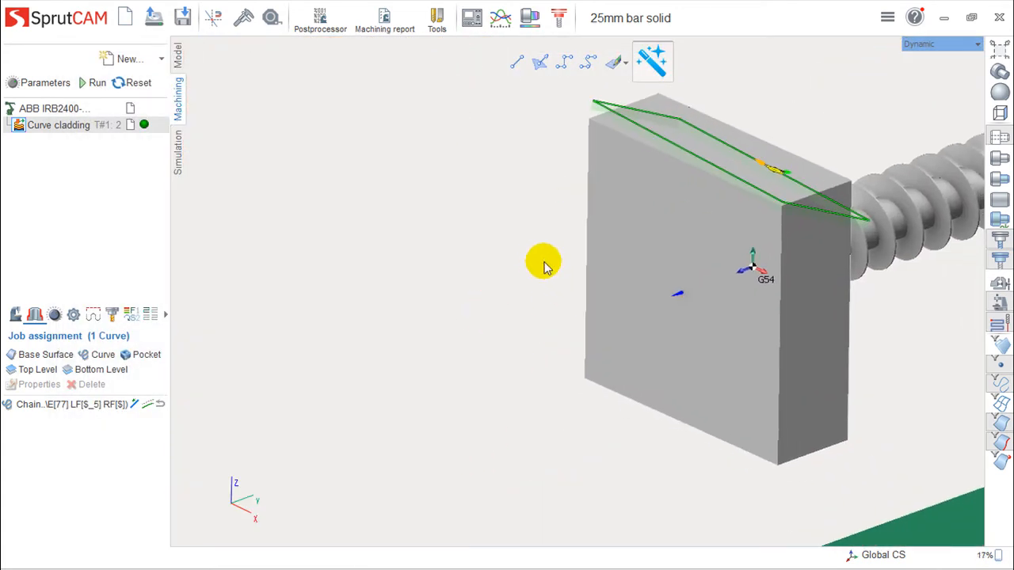
pyautogui.click(56, 360)
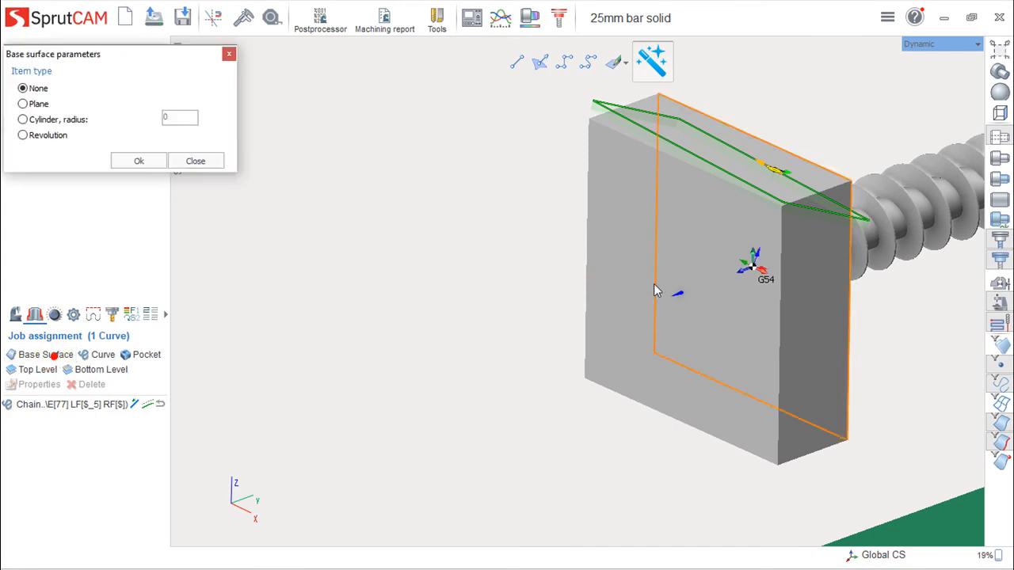
pyautogui.click(673, 242)
pyautogui.scroll(-3, 537, 305)
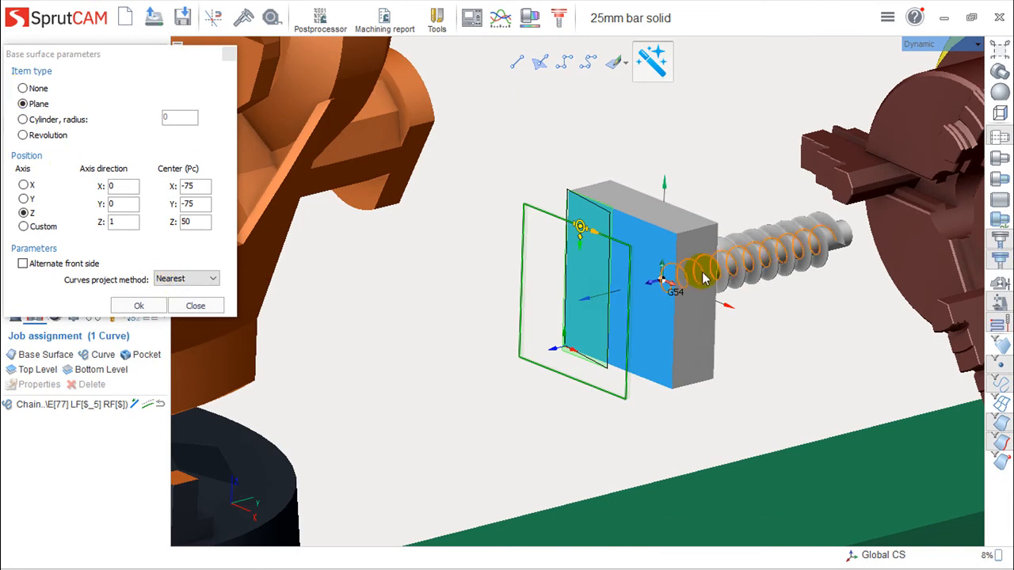
pyautogui.moveTo(594, 323); pyautogui.dragTo(573, 315, button='middle')
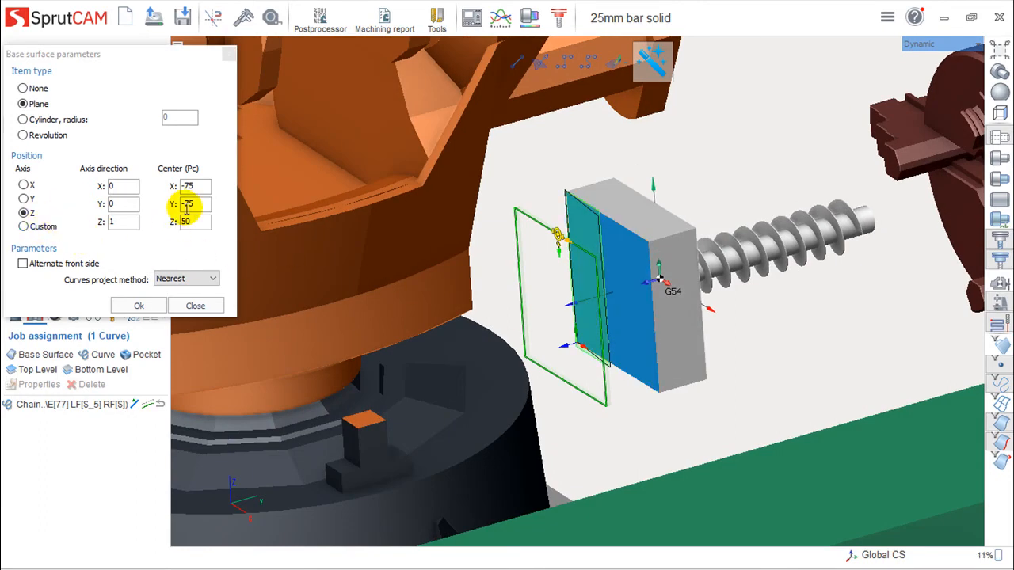
pyautogui.click(137, 307)
# Step: Calculate the Curve cladding toolpath with the new base surface
pyautogui.scroll(5, 602, 301)
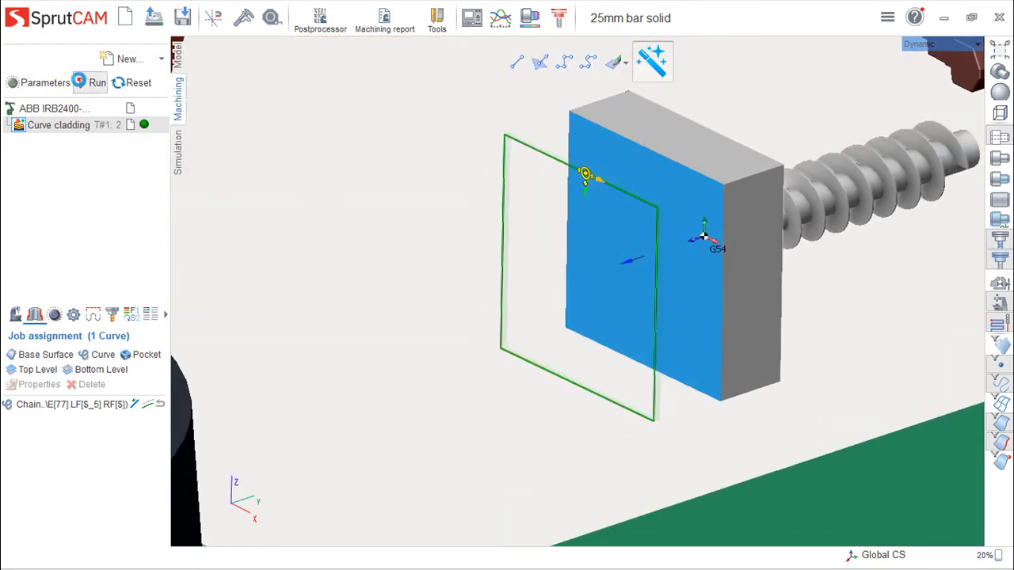
pyautogui.click(92, 82)
pyautogui.scroll(2, 472, 274)
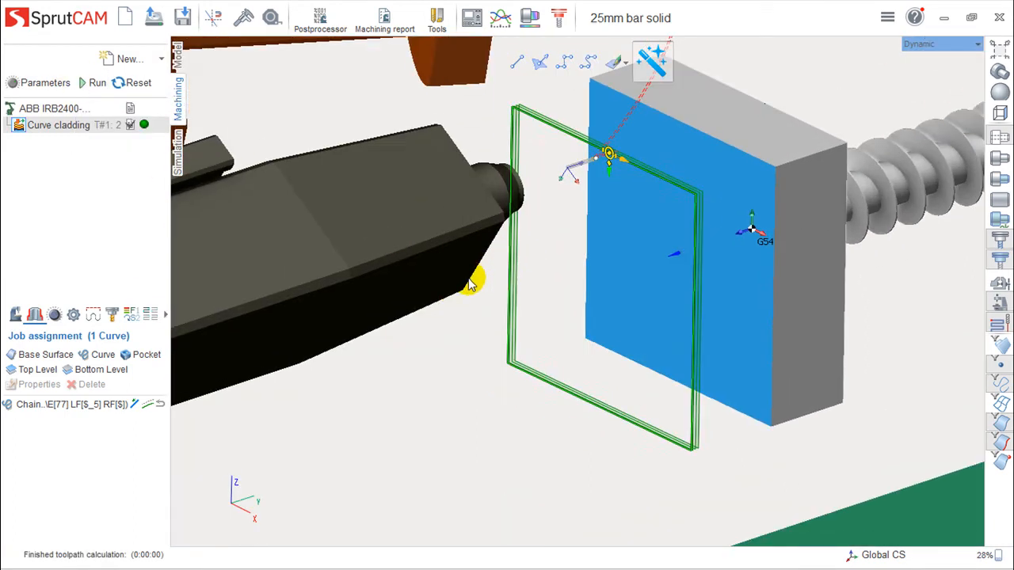
# Step: Clear the earlier cladding result from the simulation and lower the simulation speed
pyautogui.click(179, 151)
pyautogui.moveTo(676, 320)
pyautogui.mouseDown(button='middle')
pyautogui.moveTo(685, 328)
pyautogui.moveTo(676, 330)
pyautogui.mouseUp(button='middle')
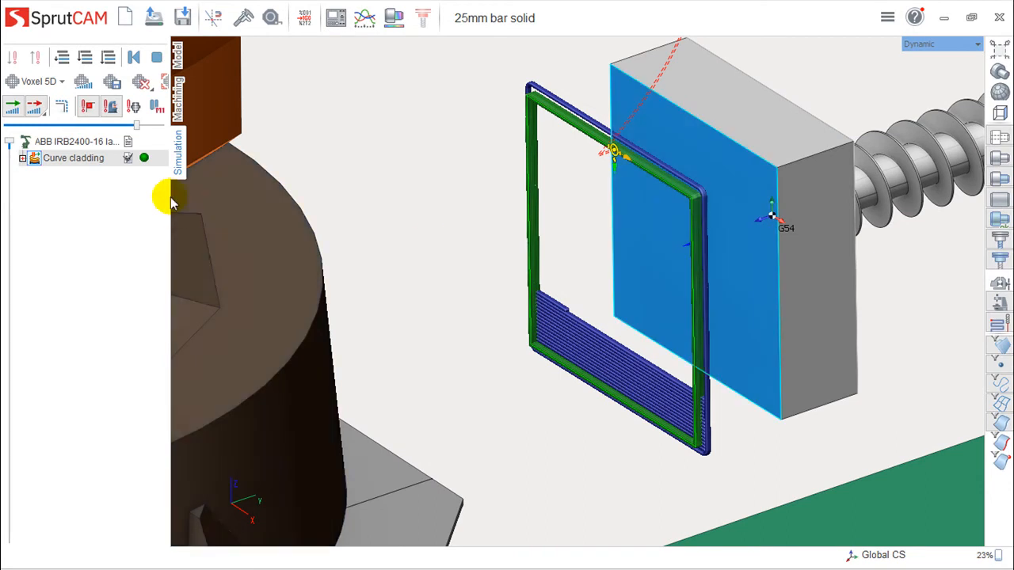
pyautogui.click(141, 82)
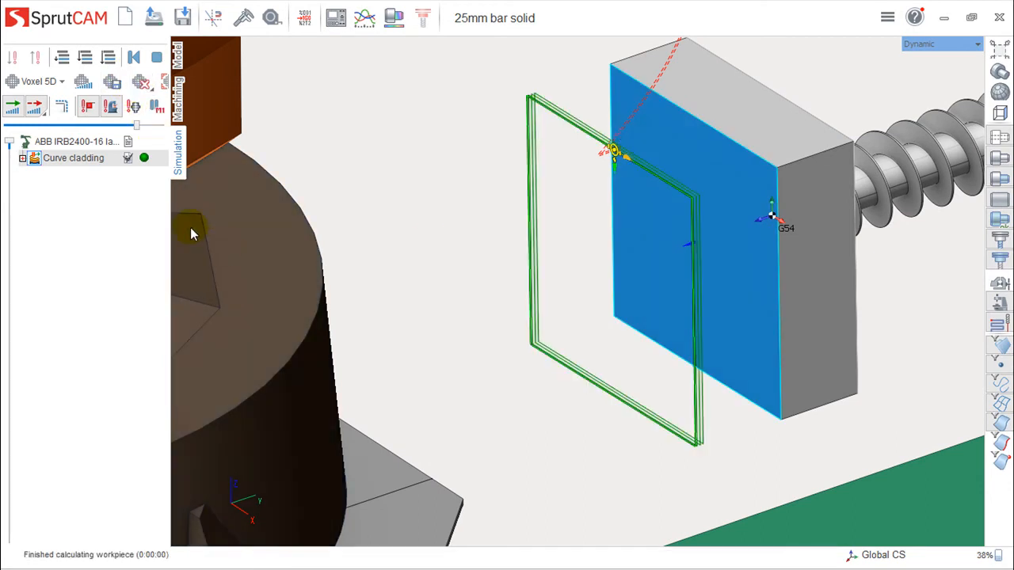
pyautogui.moveTo(164, 230); pyautogui.dragTo(220, 227)
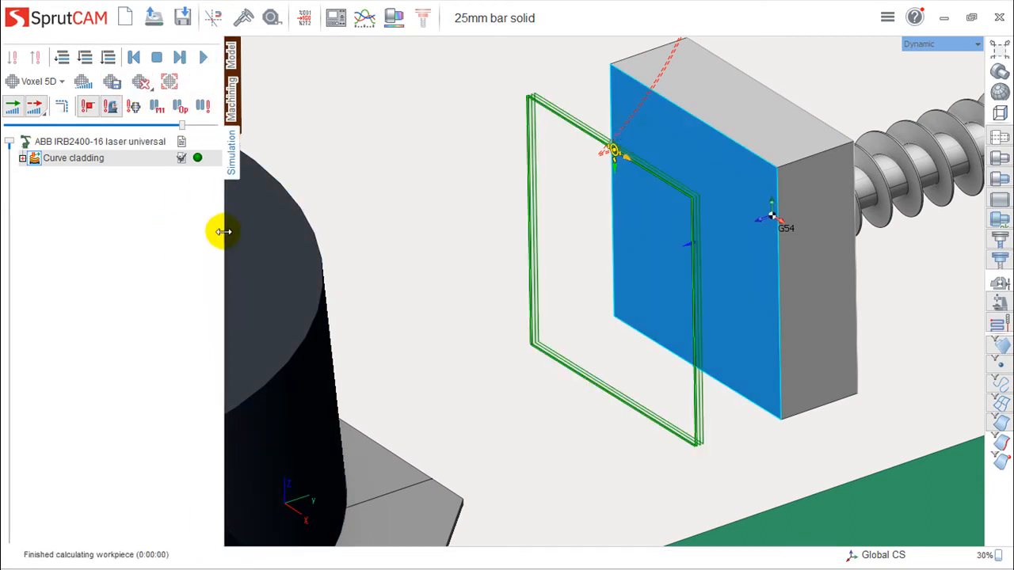
pyautogui.moveTo(182, 127); pyautogui.dragTo(138, 127)
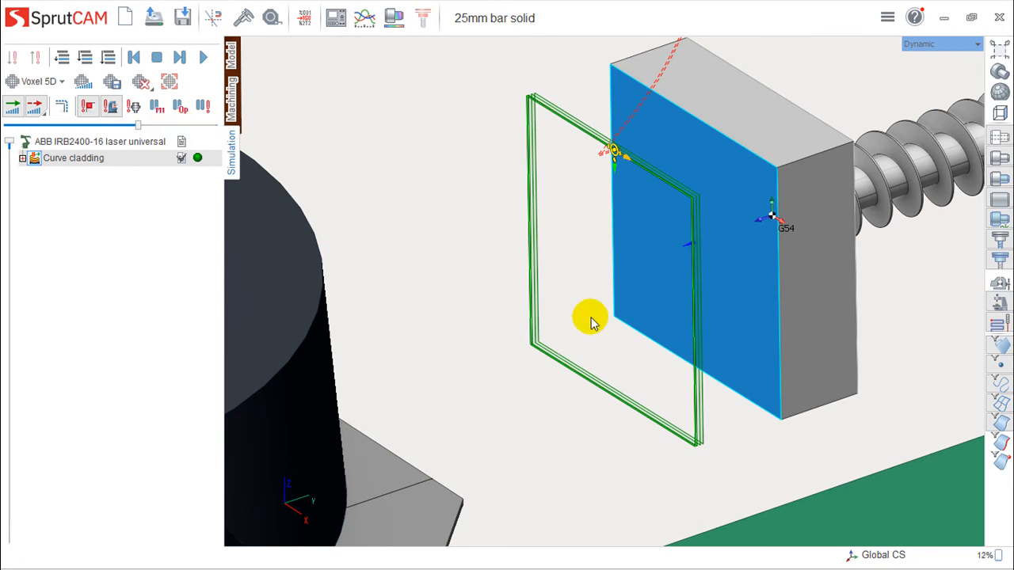
# Step: Simulate the Curve cladding operation and examine the deposited bead relative to the block's front face
pyautogui.scroll(1, 598, 324)
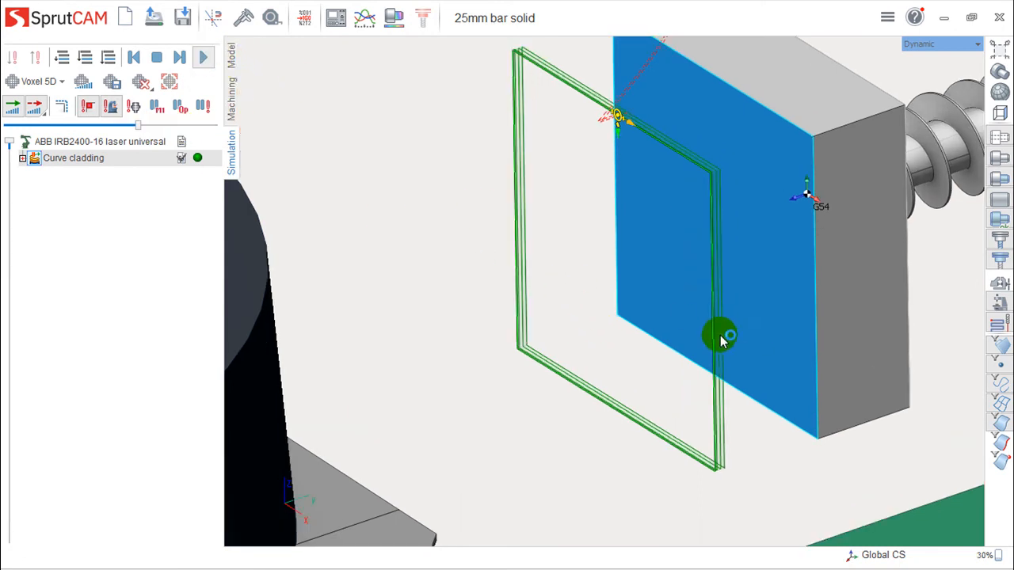
pyautogui.scroll(-6, 697, 337)
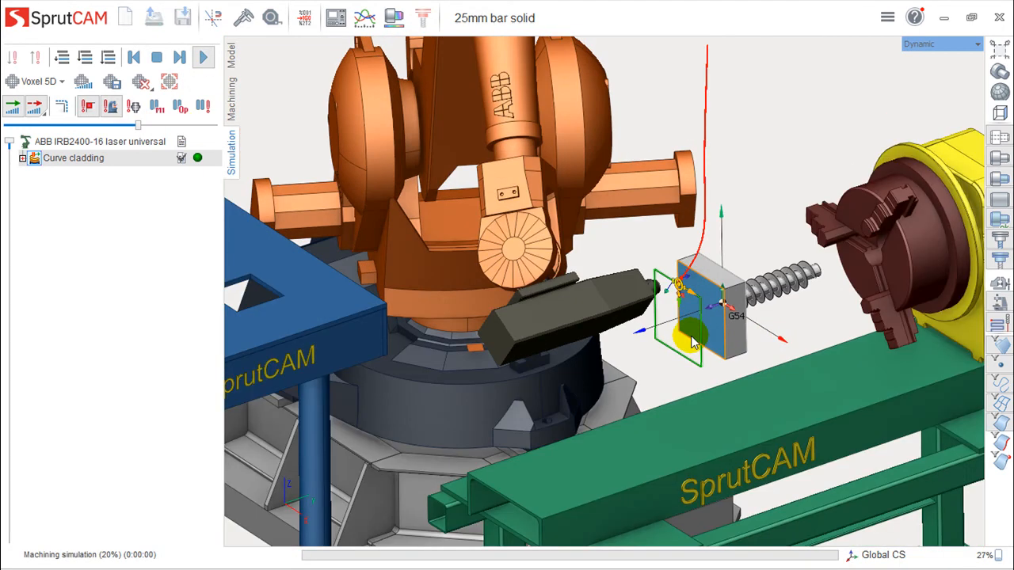
pyautogui.scroll(5, 703, 303)
pyautogui.moveTo(631, 247); pyautogui.dragTo(603, 176, button='middle')
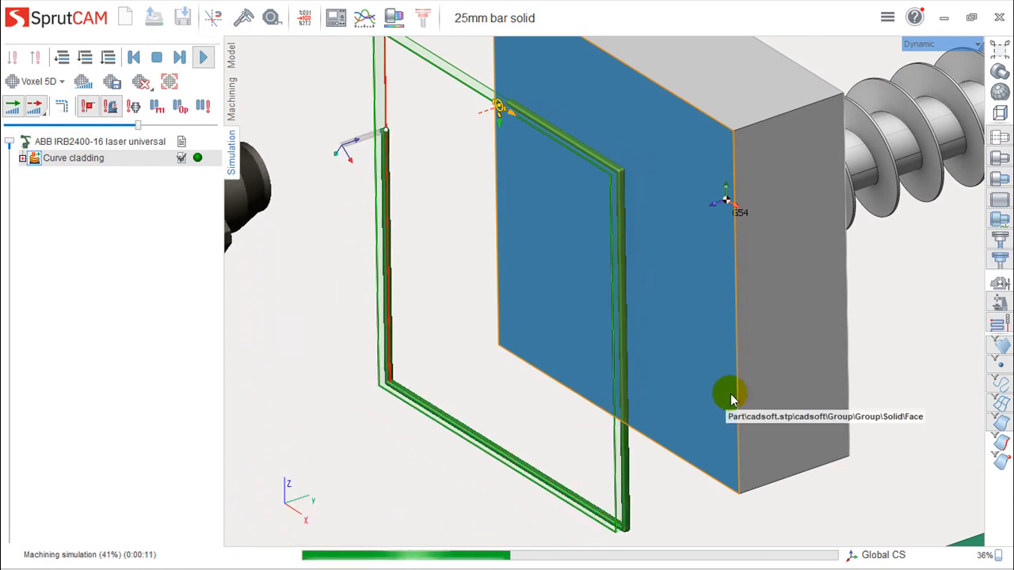
pyautogui.scroll(-2, 733, 397)
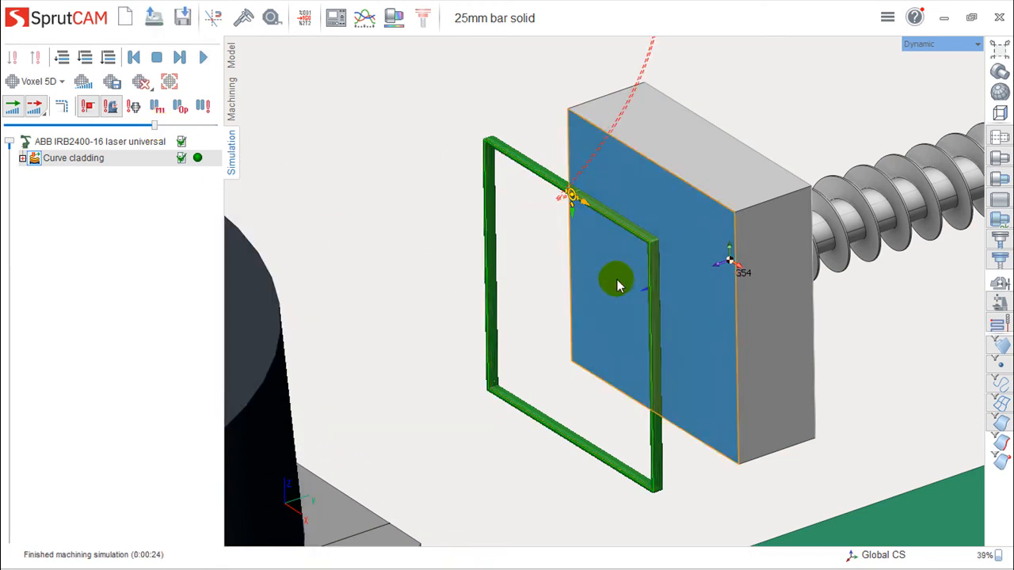
pyautogui.scroll(-3, 610, 281)
pyautogui.scroll(4, 634, 254)
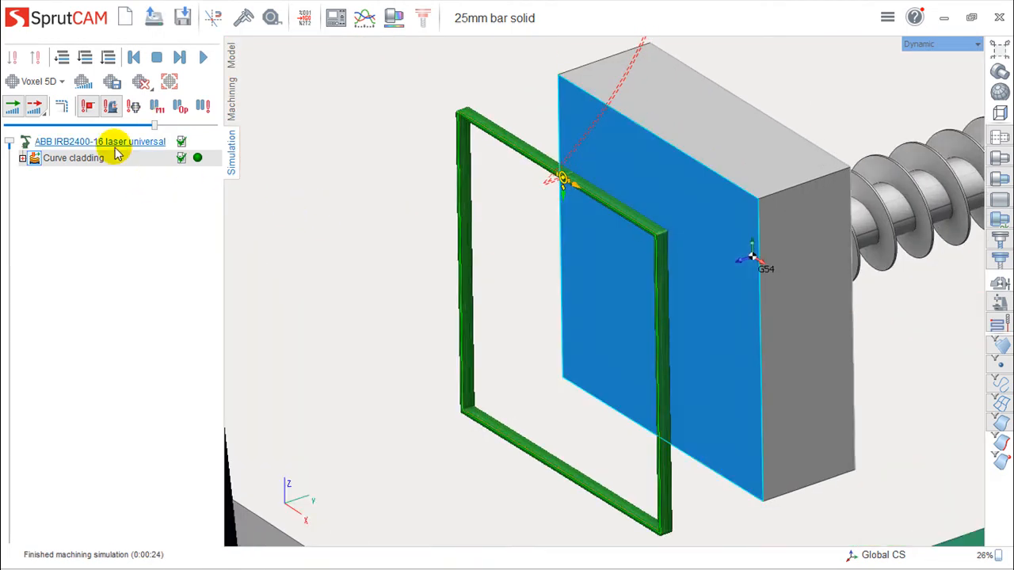
# Step: Set the Curve cladding bottom level to 0 mm and top level to 5 mm, and recalculate its toolpath
pyautogui.click(232, 98)
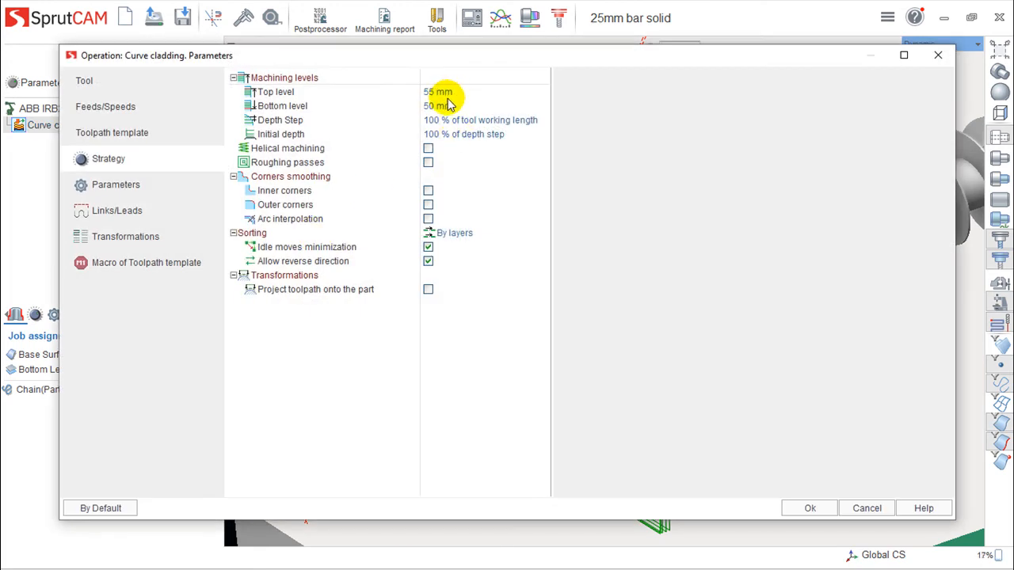
pyautogui.click(440, 107)
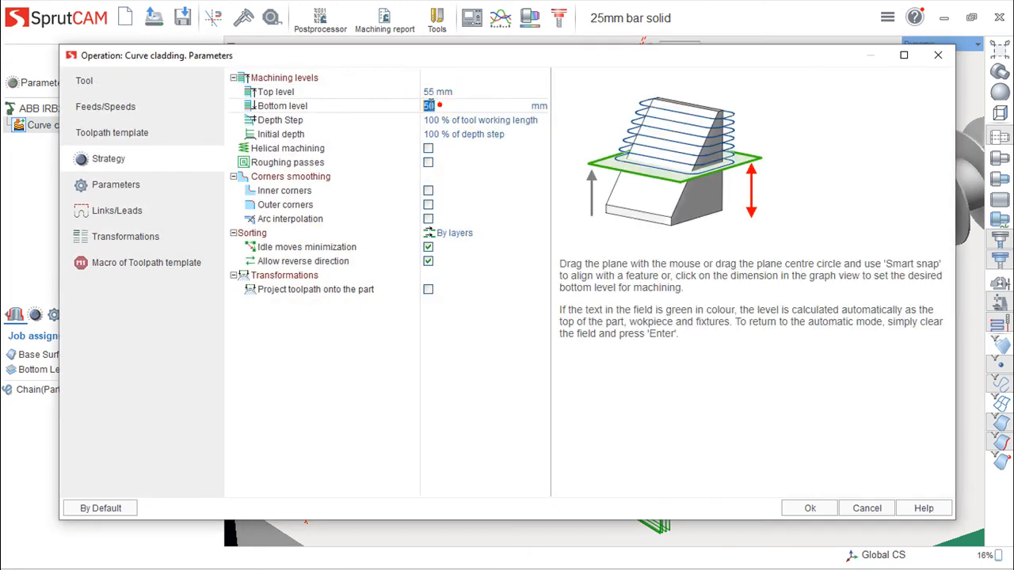
pyautogui.click(442, 92)
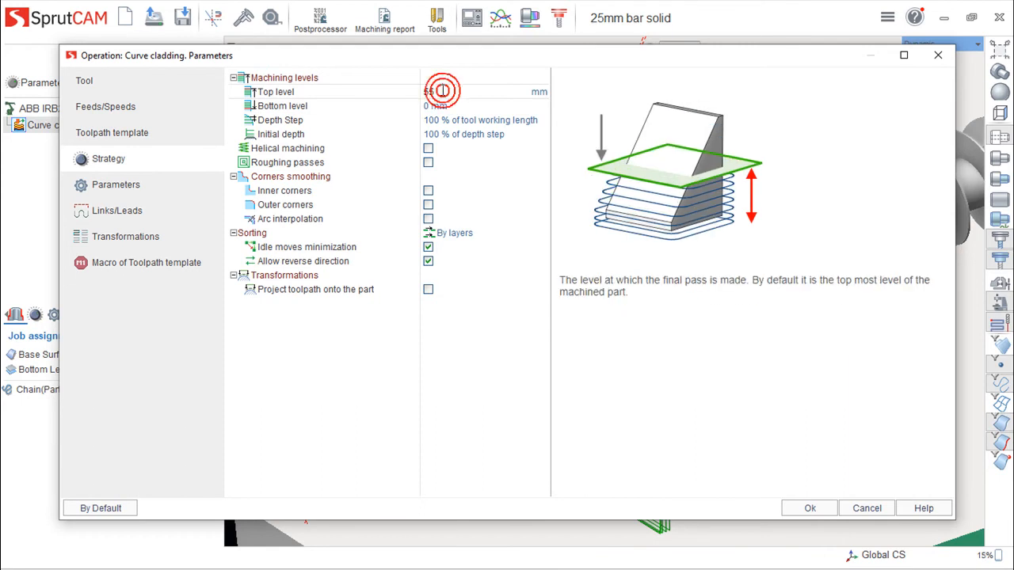
pyautogui.write('5')
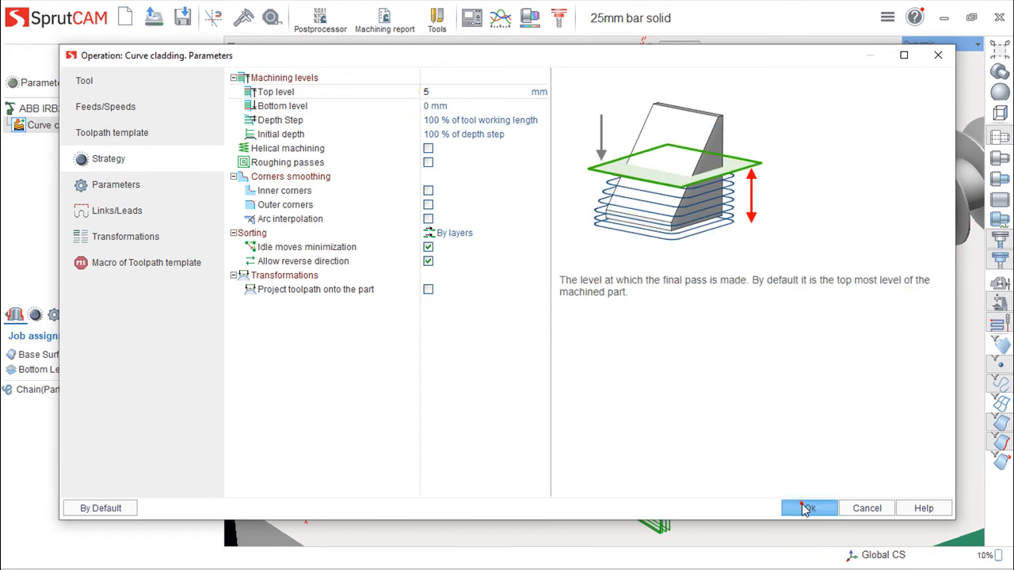
pyautogui.click(805, 509)
pyautogui.click(89, 84)
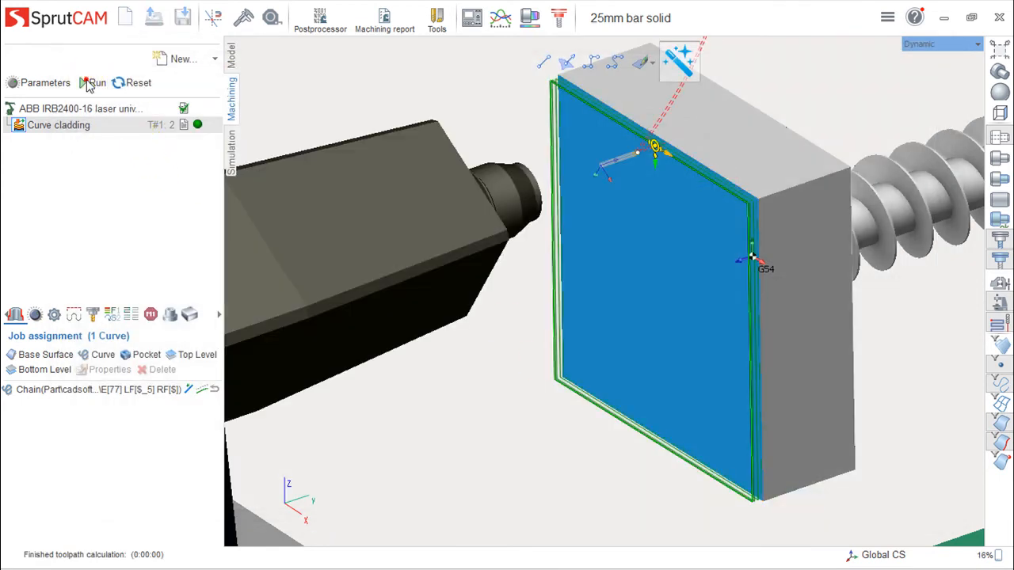
# Step: Clear the previous simulation result and simulate the recalculated Curve cladding, slowing the playback to examine the bead
pyautogui.click(231, 152)
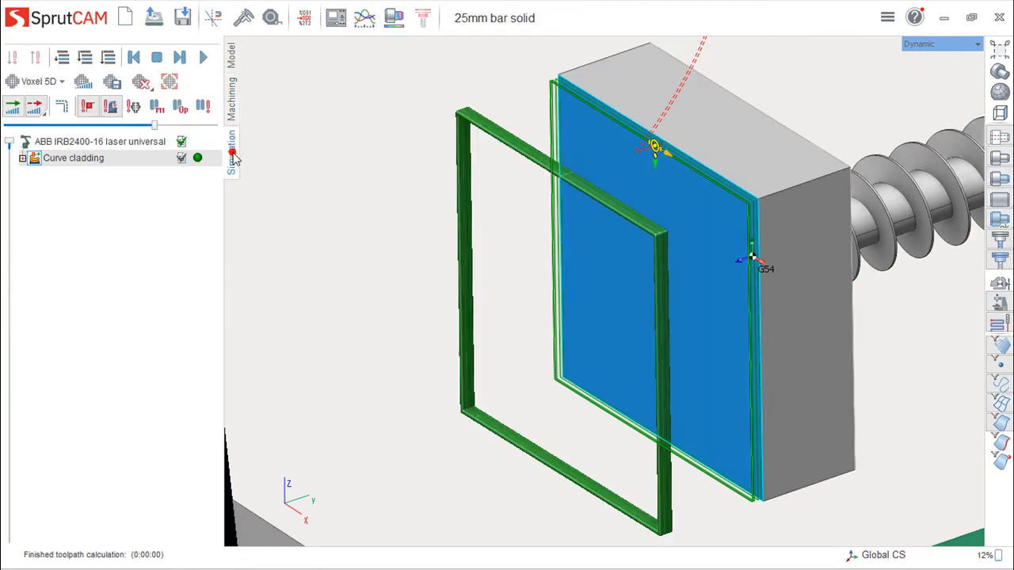
pyautogui.click(140, 82)
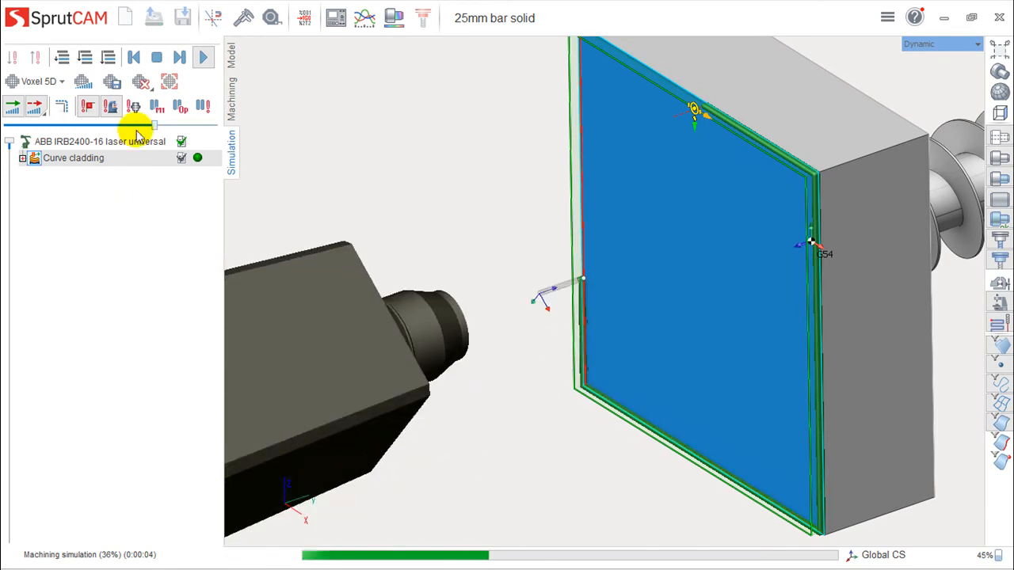
pyautogui.moveTo(128, 125); pyautogui.dragTo(141, 125)
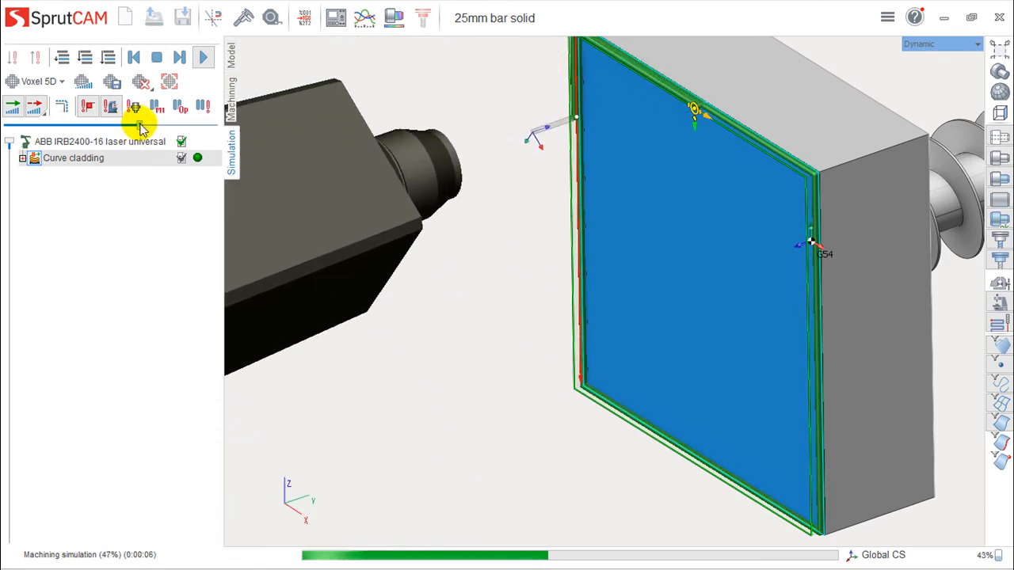
pyautogui.click(62, 83)
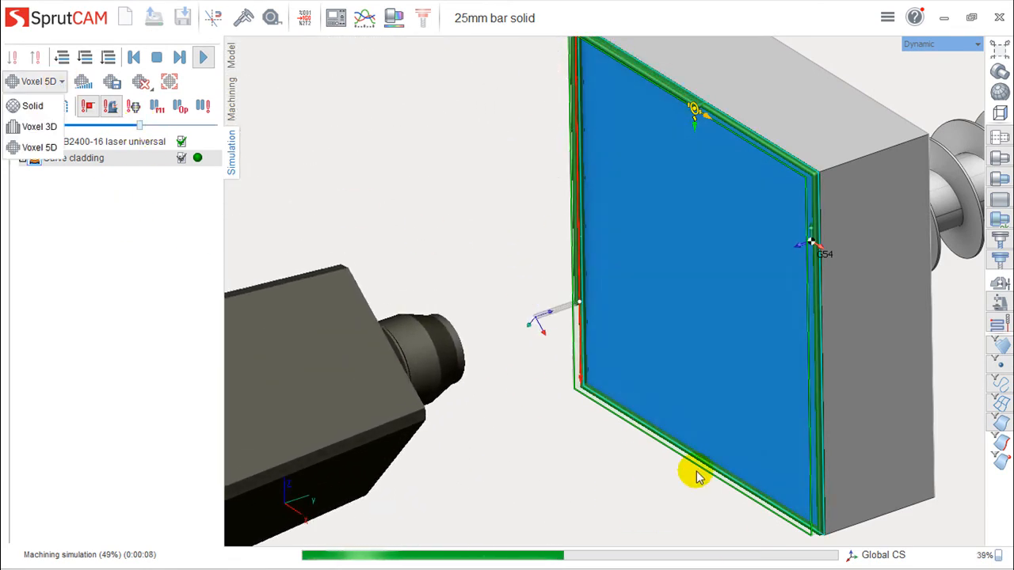
pyautogui.click(141, 125)
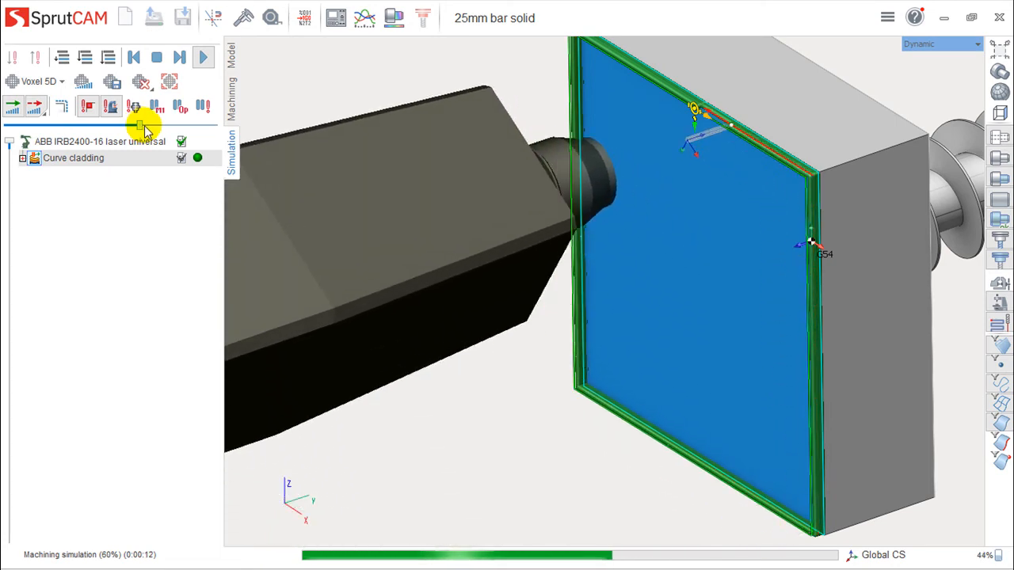
# Step: Add a new Area cladding additive operation after the Curve cladding
pyautogui.click(232, 101)
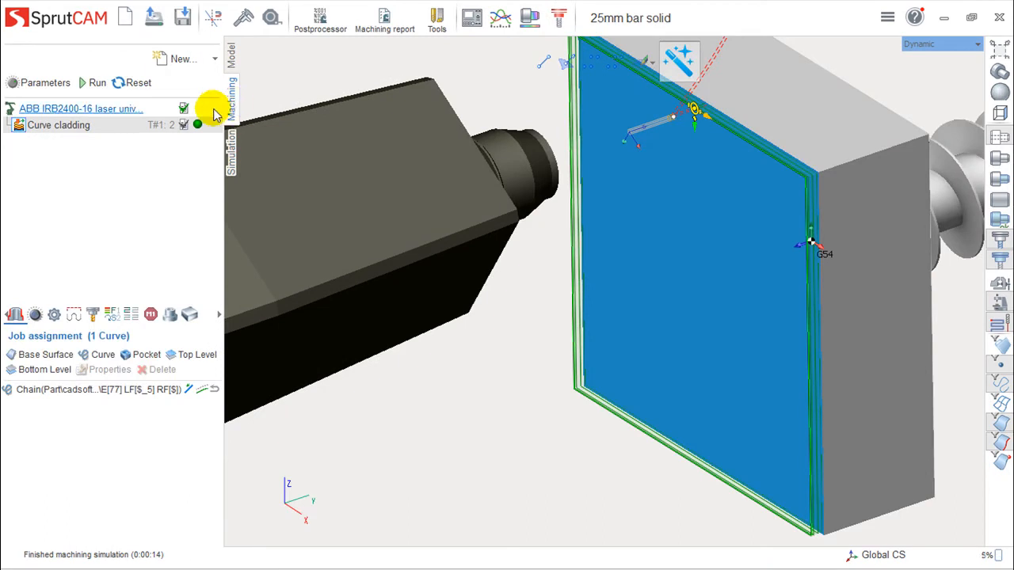
pyautogui.scroll(-2, 615, 325)
pyautogui.moveTo(611, 301); pyautogui.dragTo(613, 300, button='right')
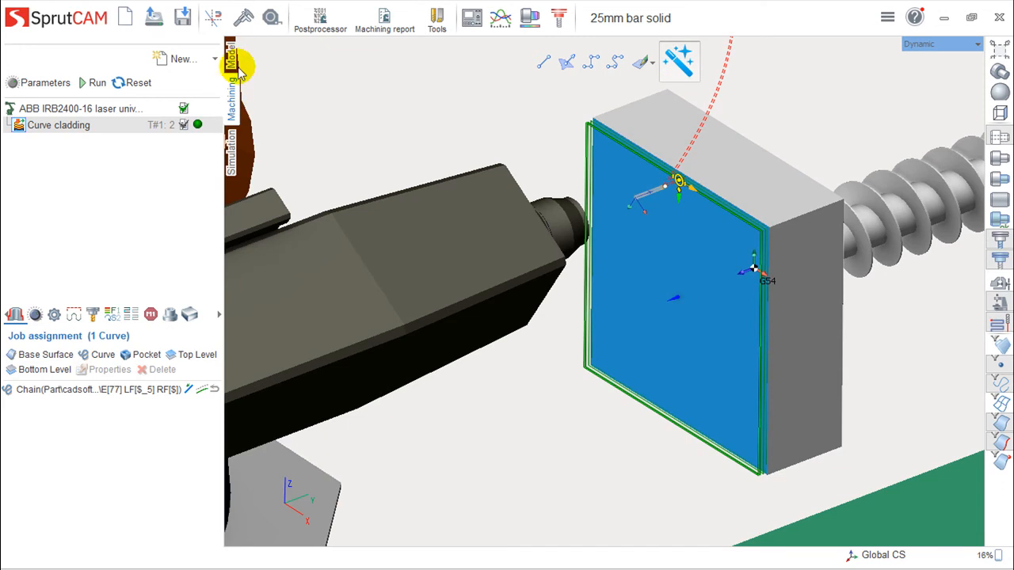
pyautogui.click(213, 61)
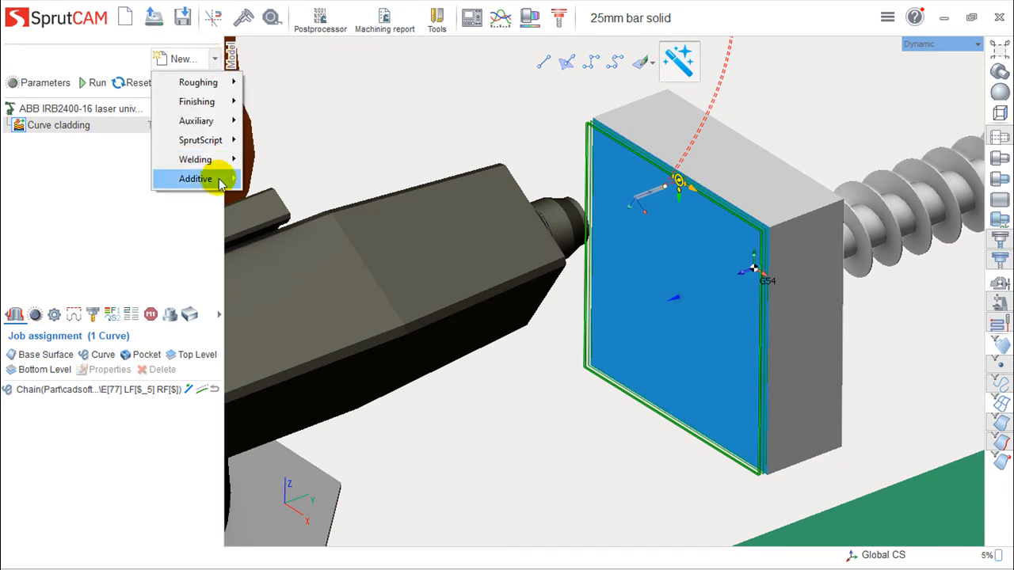
pyautogui.moveTo(221, 182)
pyautogui.click(287, 179)
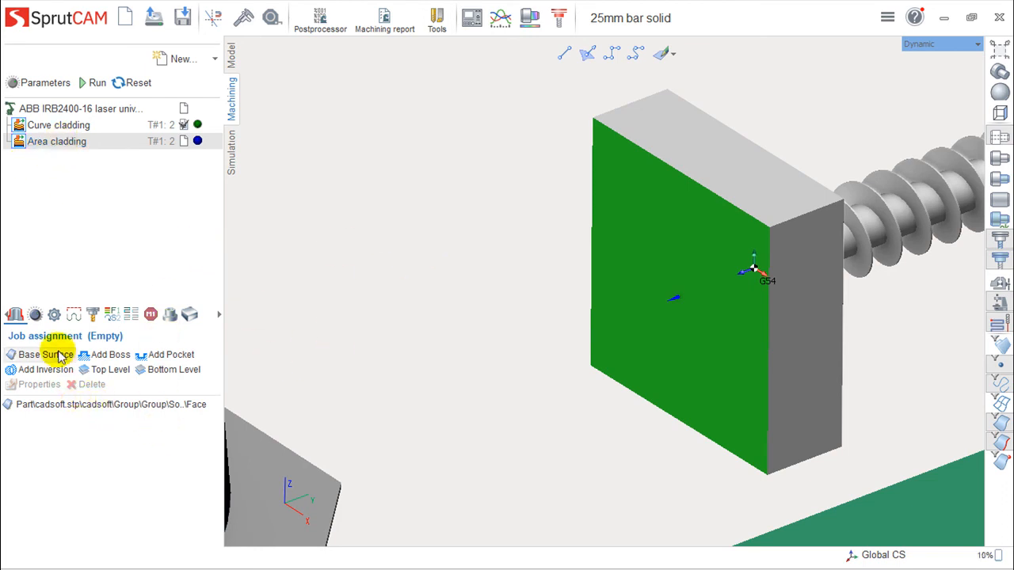
# Step: Set the Area cladding operation's strategy to Offset, with a top level of 5 mm and a bottom level of 0 mm
pyautogui.doubleClick(59, 146)
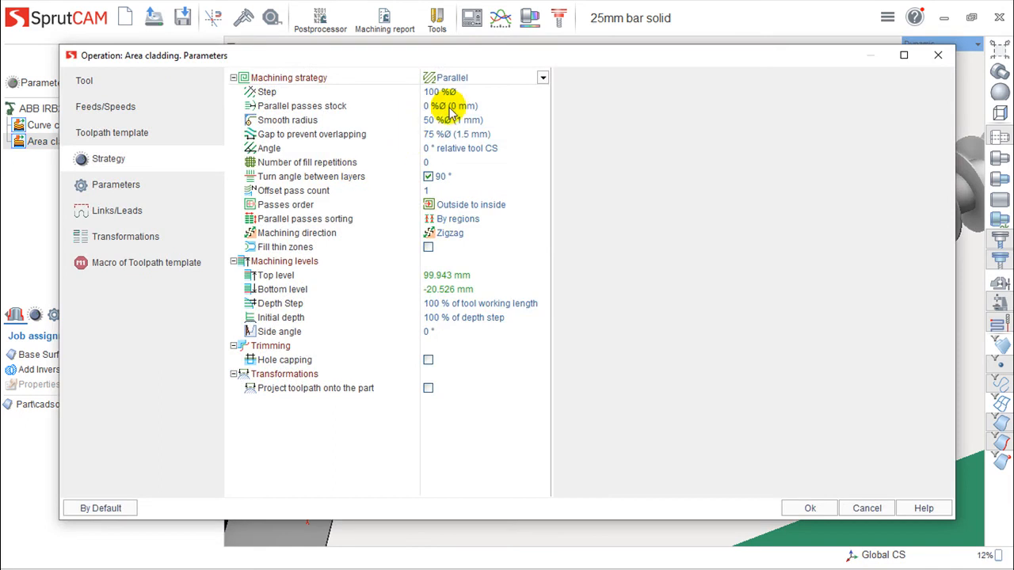
pyautogui.click(543, 78)
pyautogui.click(542, 78)
pyautogui.click(542, 79)
pyautogui.click(457, 93)
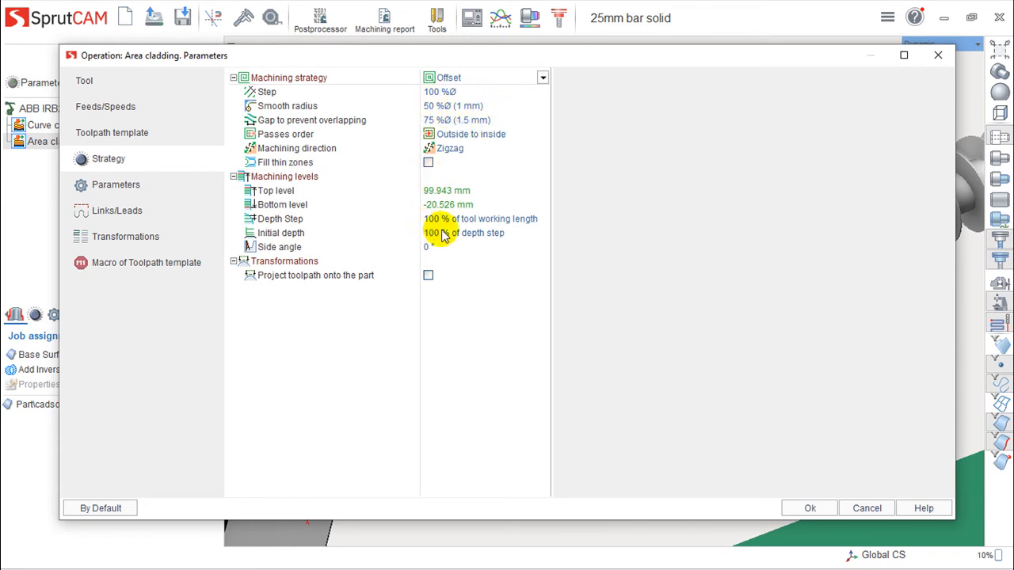
pyautogui.click(442, 193)
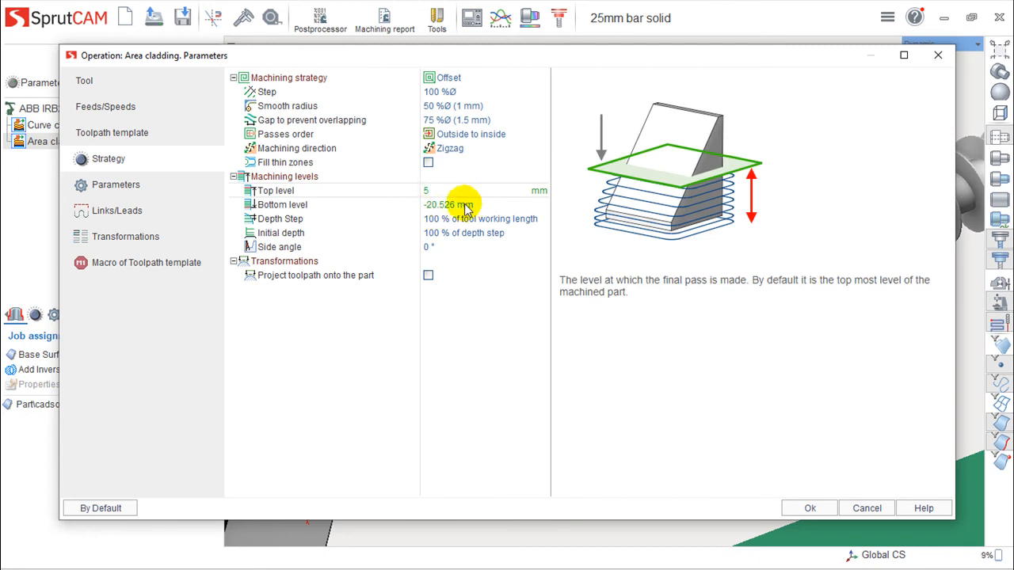
pyautogui.click(465, 204)
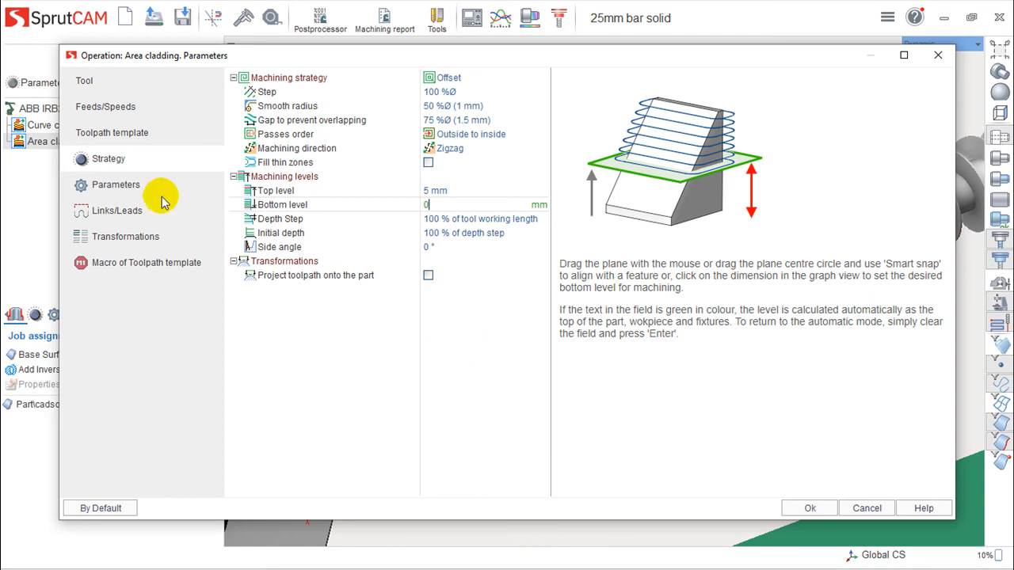
pyautogui.click(809, 508)
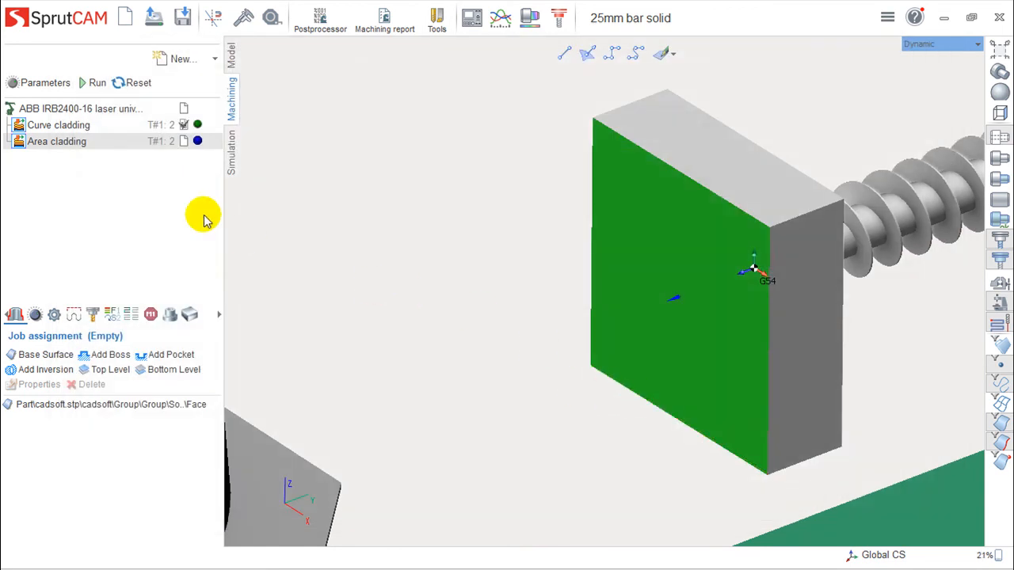
# Step: Assign the block's square front face as the Area cladding's planar base surface and calculate the toolpath
pyautogui.click(33, 355)
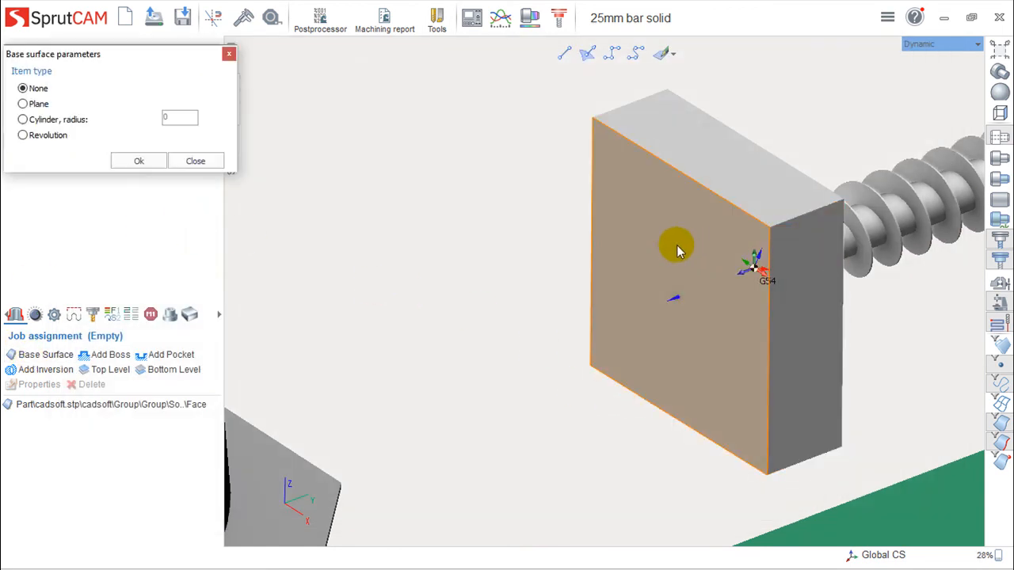
pyautogui.click(680, 246)
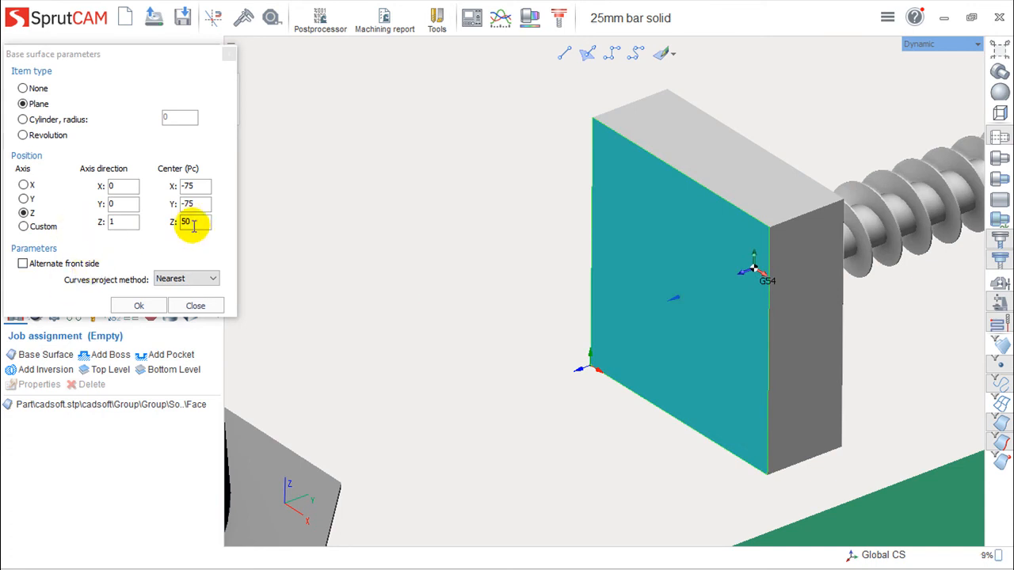
pyautogui.click(131, 305)
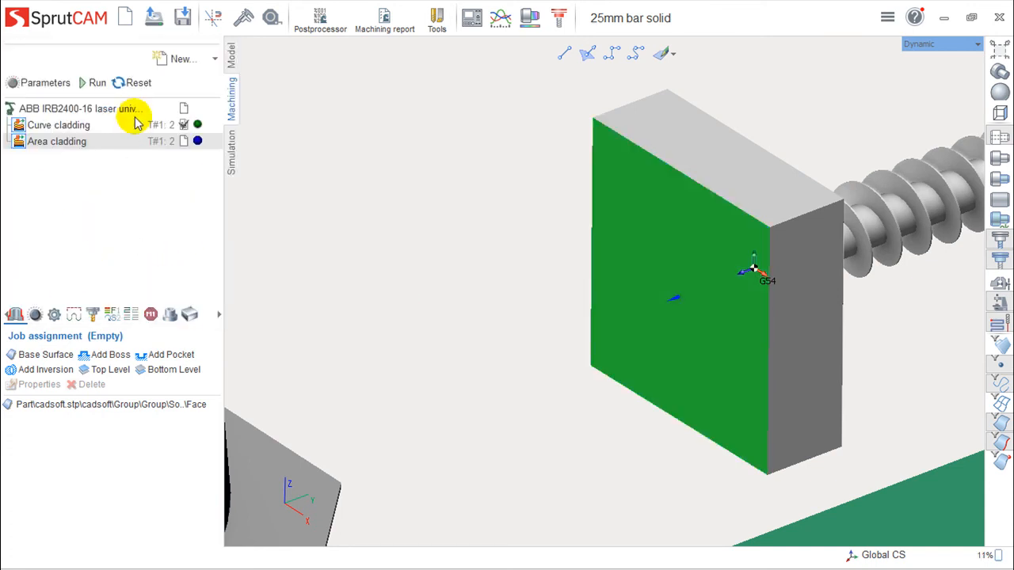
pyautogui.click(93, 85)
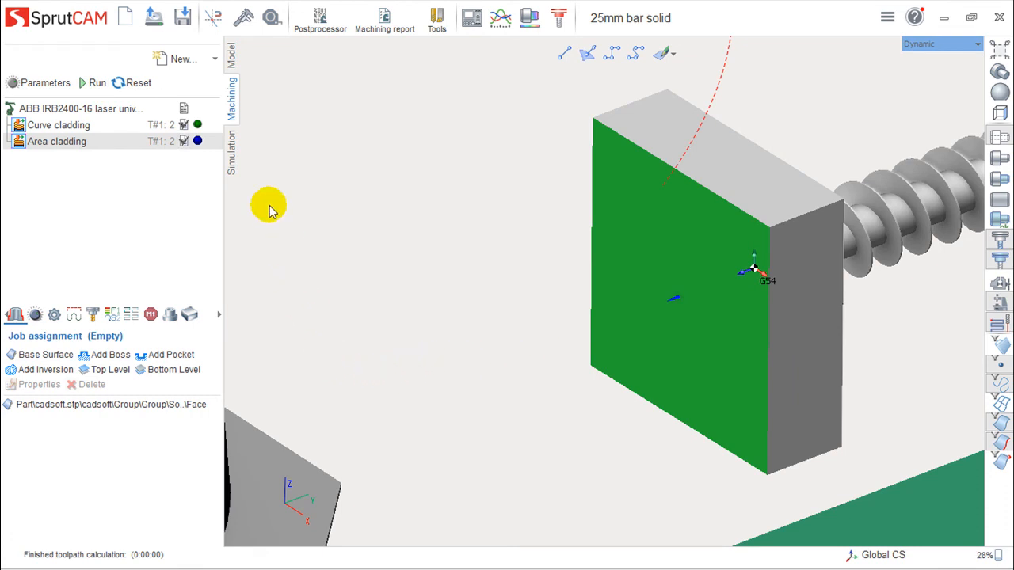
# Step: Simulate the Area cladding toolpath and examine the deposit on the block's front face
pyautogui.click(232, 156)
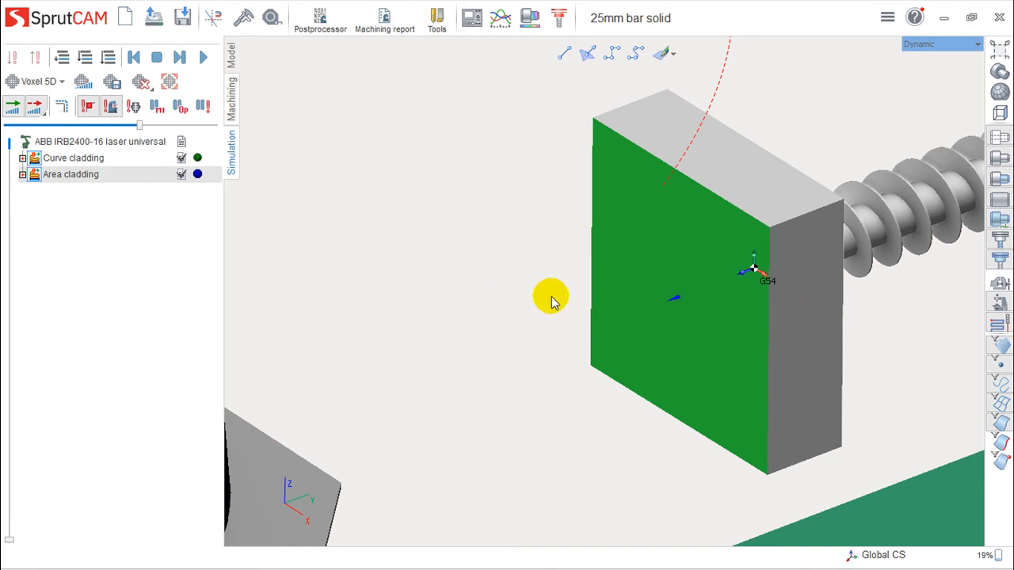
pyautogui.scroll(-5, 552, 301)
pyautogui.scroll(5, 535, 293)
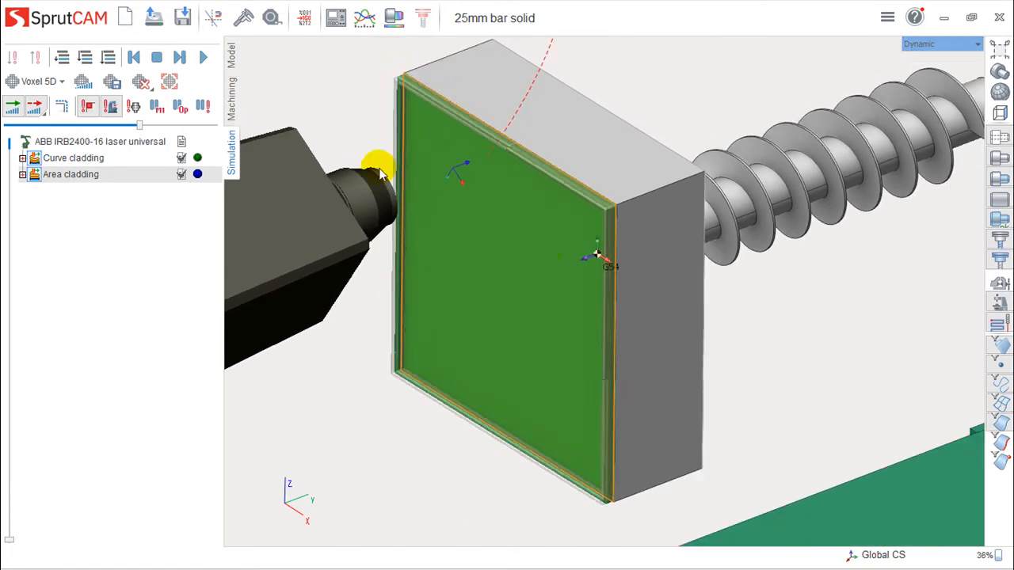
pyautogui.click(203, 57)
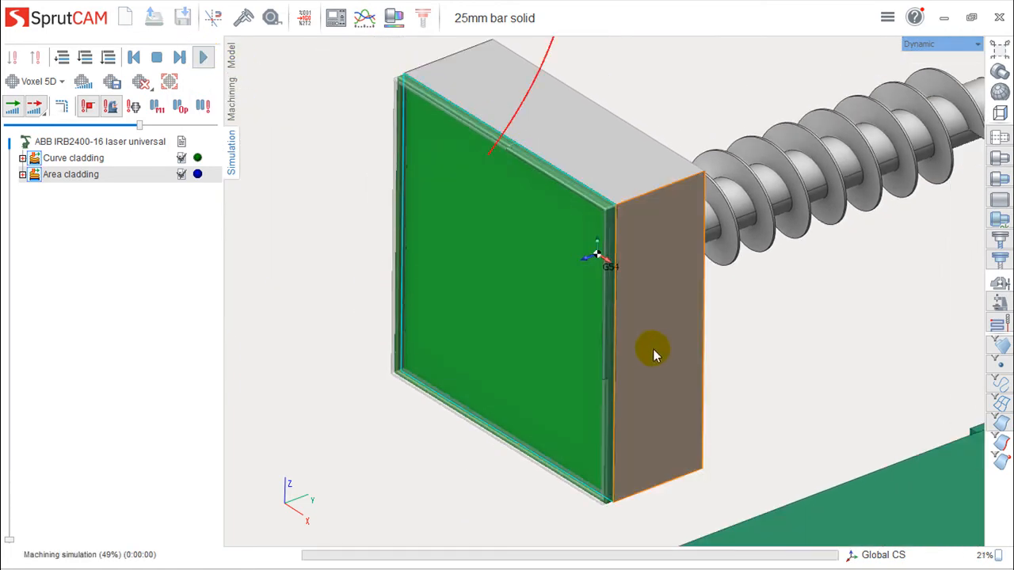
pyautogui.scroll(-6, 550, 355)
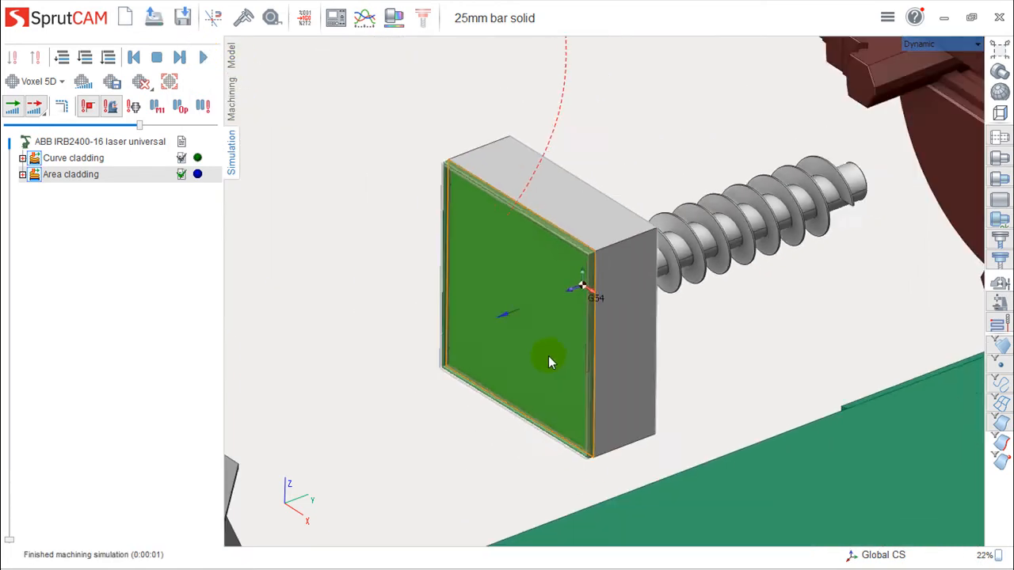
pyautogui.scroll(3, 536, 364)
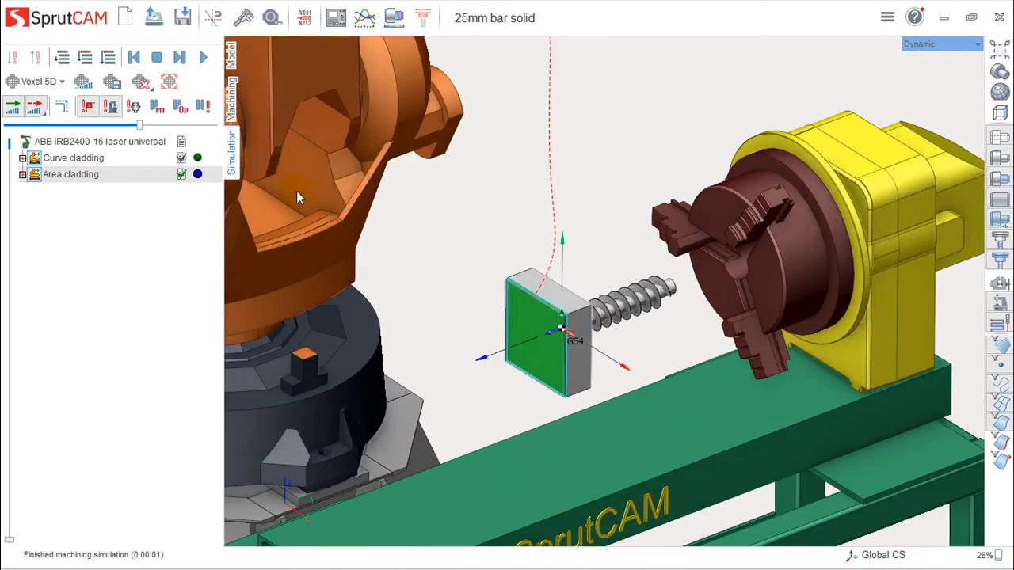
# Step: Delete the front face from the Area cladding's job assignment
pyautogui.click(231, 97)
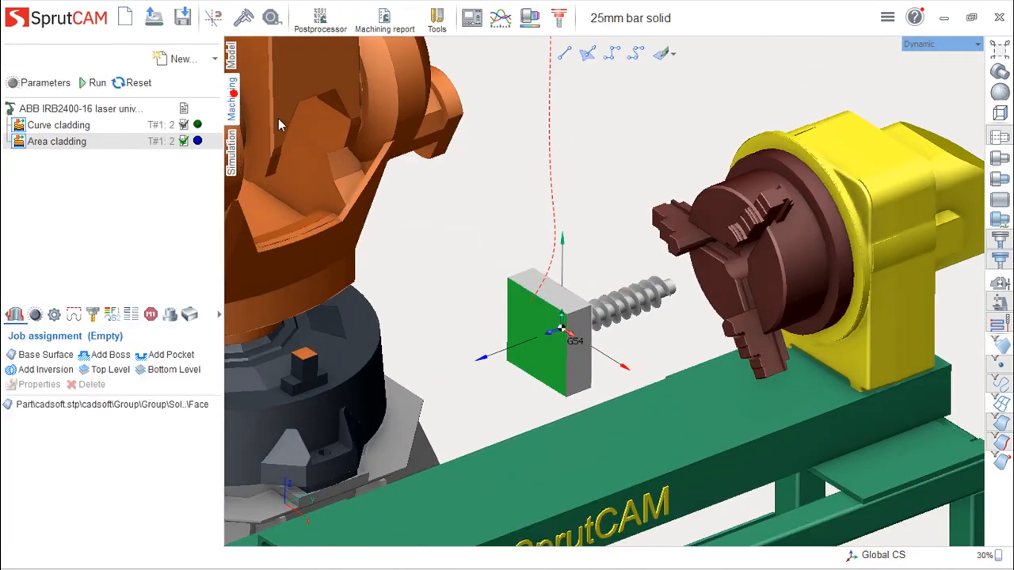
pyautogui.click(85, 405)
pyautogui.click(79, 385)
pyautogui.scroll(5, 622, 355)
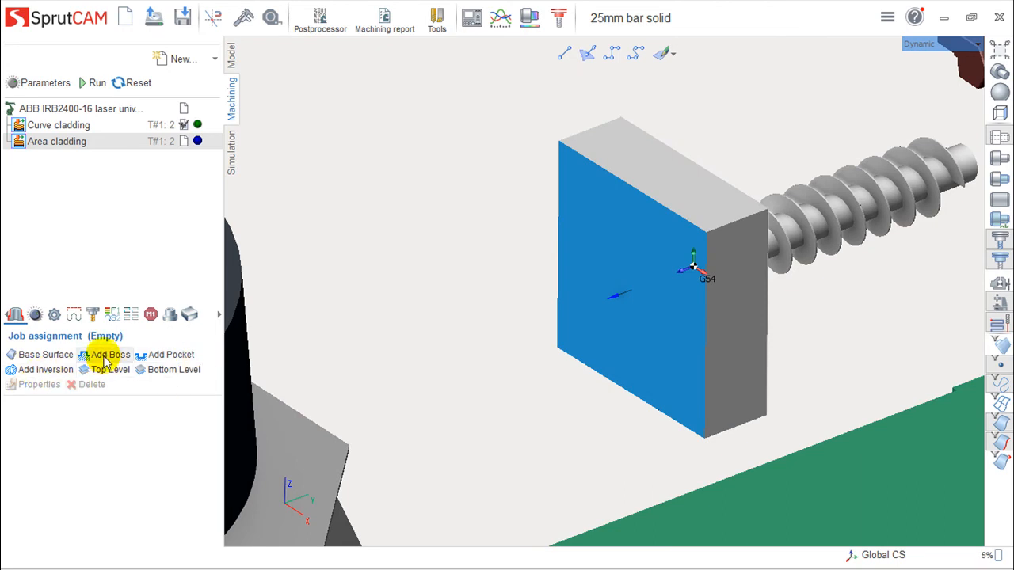
# Step: Add the front face's closed edge chain to the Area cladding as a boss and calculate the toolpath
pyautogui.click(107, 356)
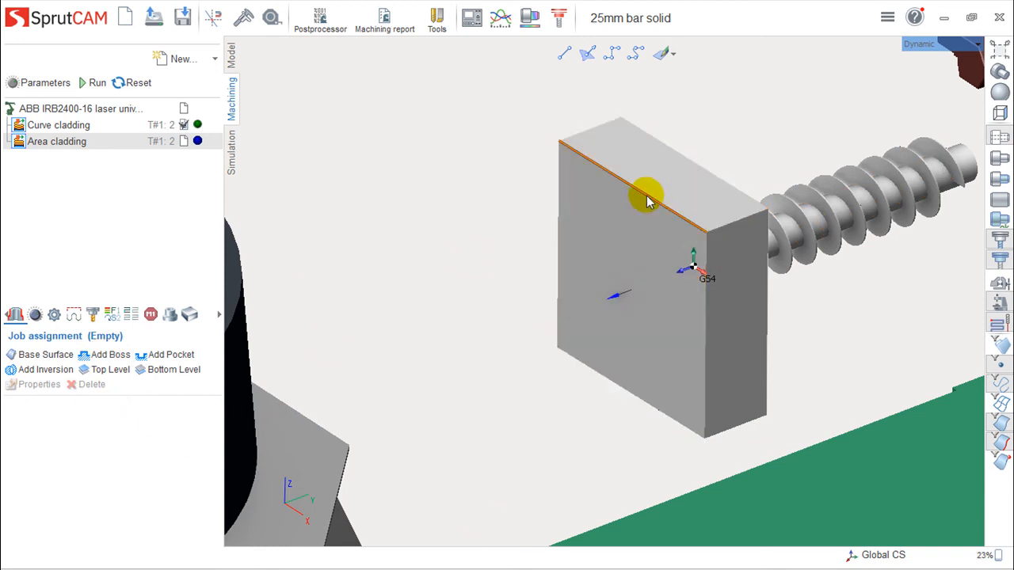
pyautogui.click(559, 218)
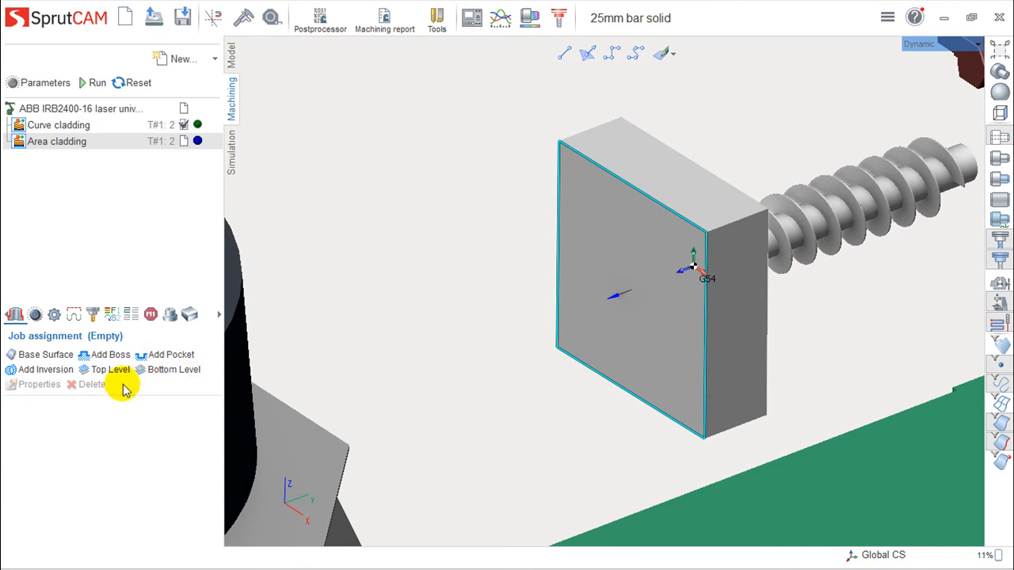
pyautogui.click(98, 358)
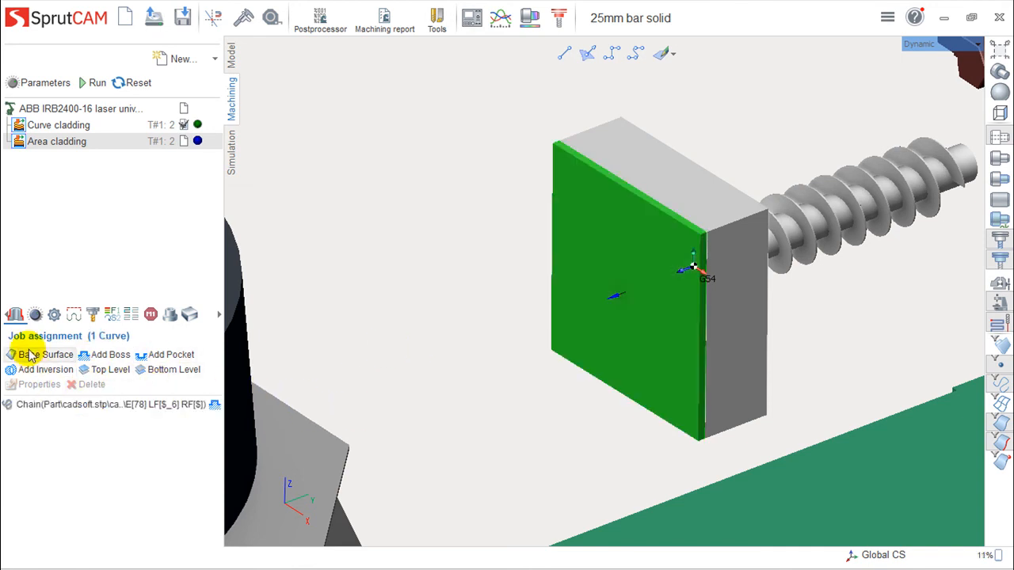
pyautogui.click(95, 85)
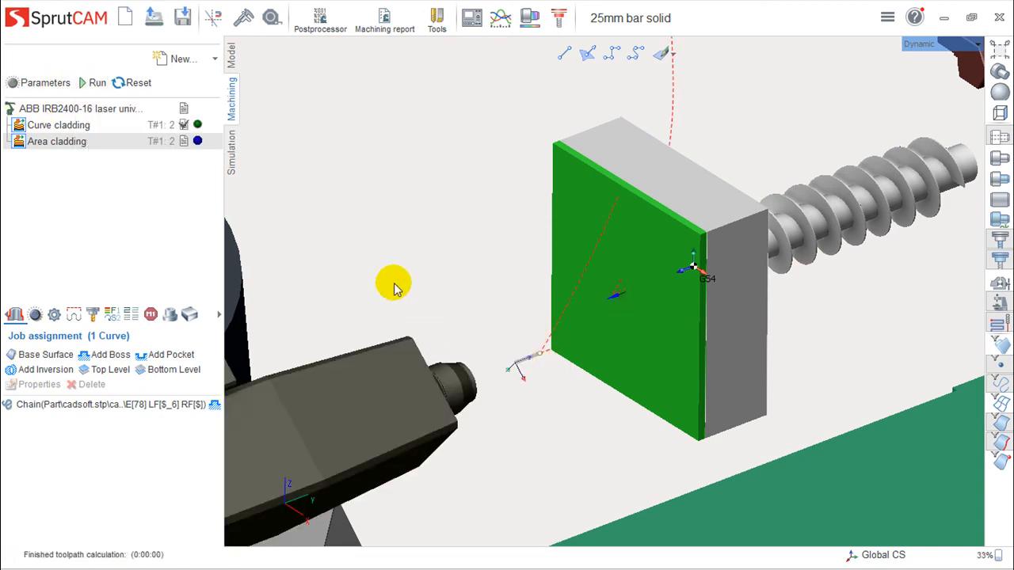
# Step: Clear the previous simulation result and simulate the recalculated Area cladding
pyautogui.click(229, 152)
pyautogui.moveTo(383, 207); pyautogui.dragTo(626, 320)
pyautogui.moveTo(626, 319); pyautogui.dragTo(553, 267, button='middle')
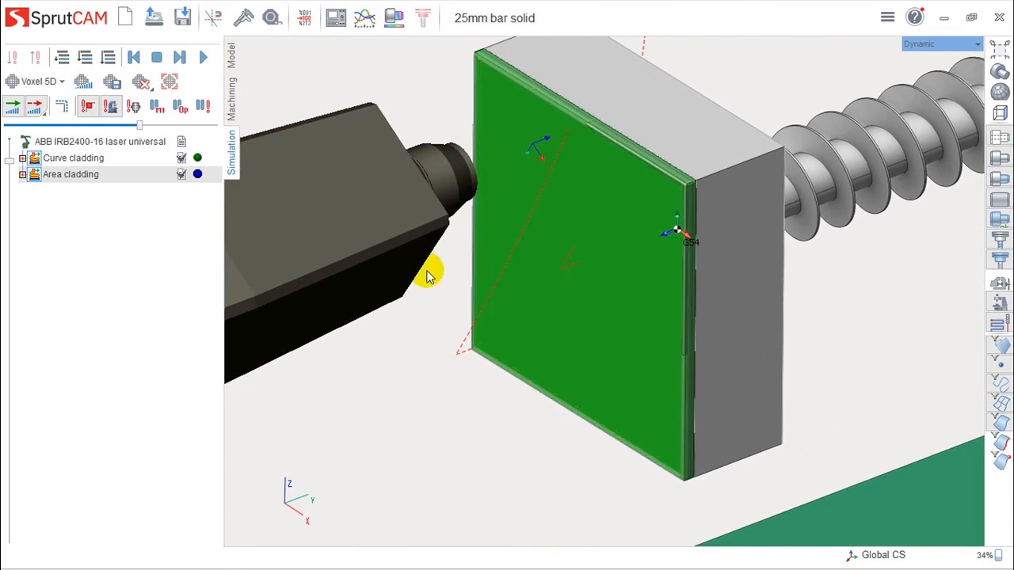
pyautogui.click(198, 111)
pyautogui.click(141, 82)
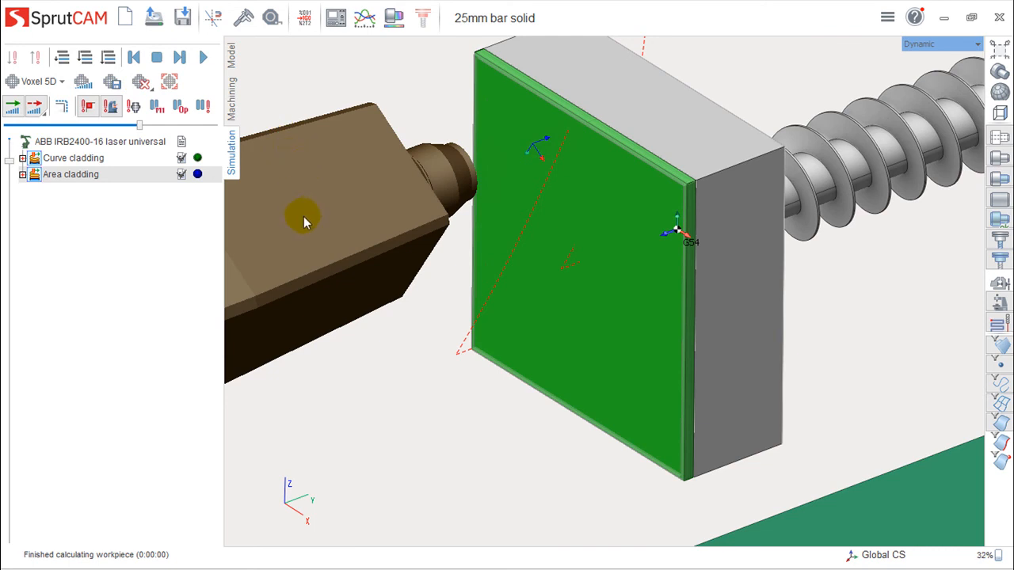
pyautogui.click(203, 57)
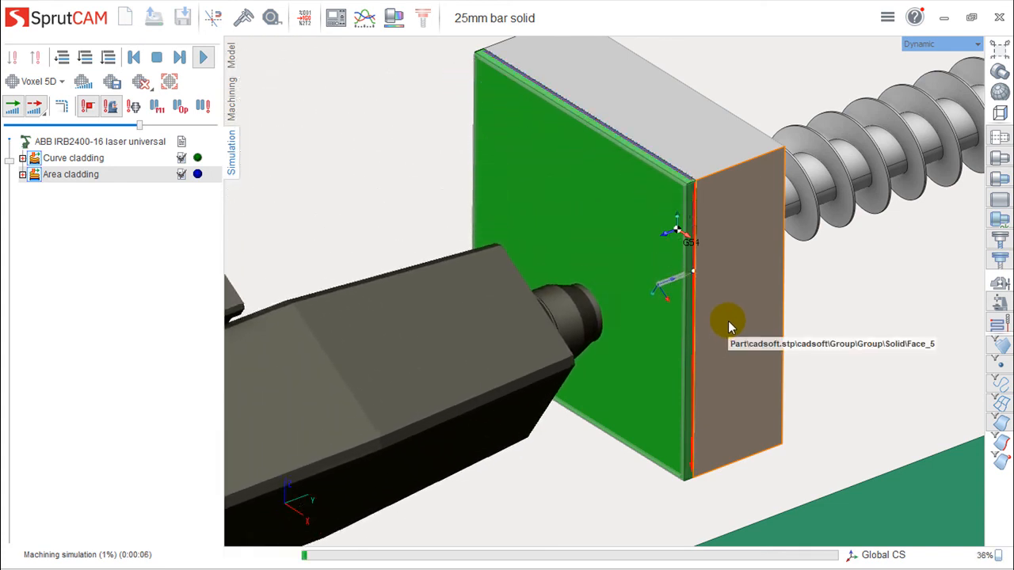
# Step: Hide the green overlay on the block's front face and examine the offset passes and deposited beads up close
pyautogui.click(998, 221)
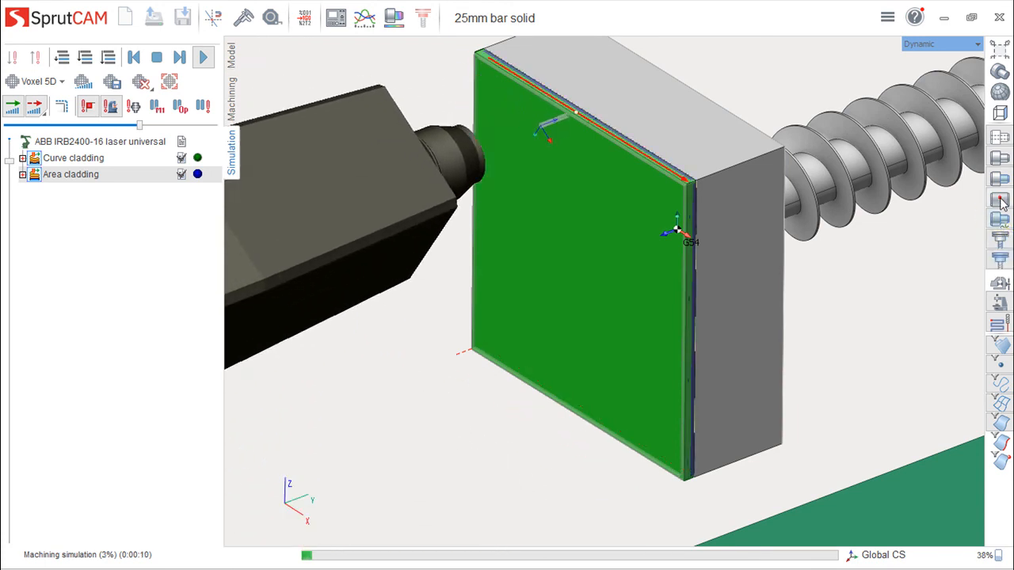
pyautogui.click(1000, 182)
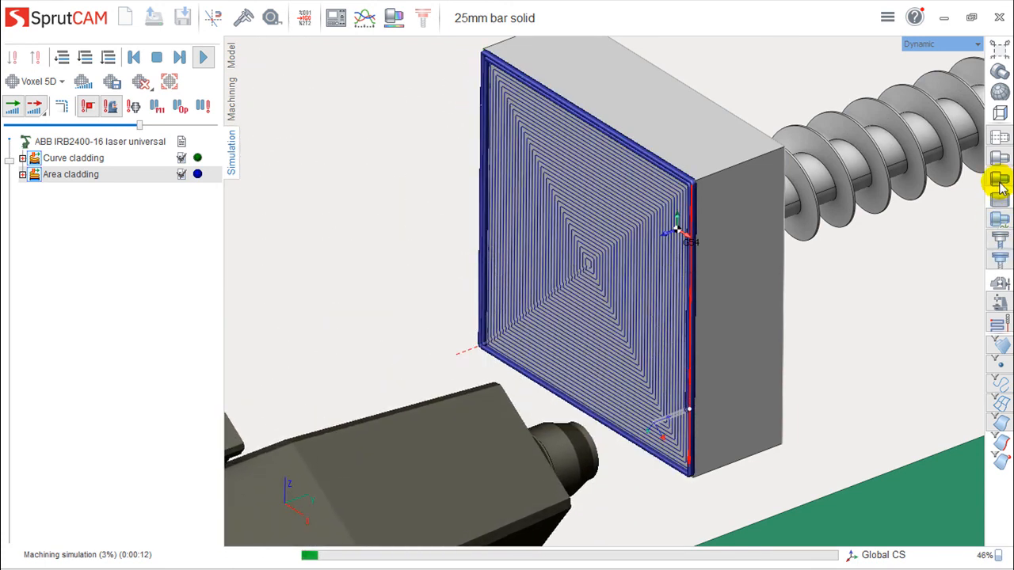
pyautogui.scroll(5, 638, 456)
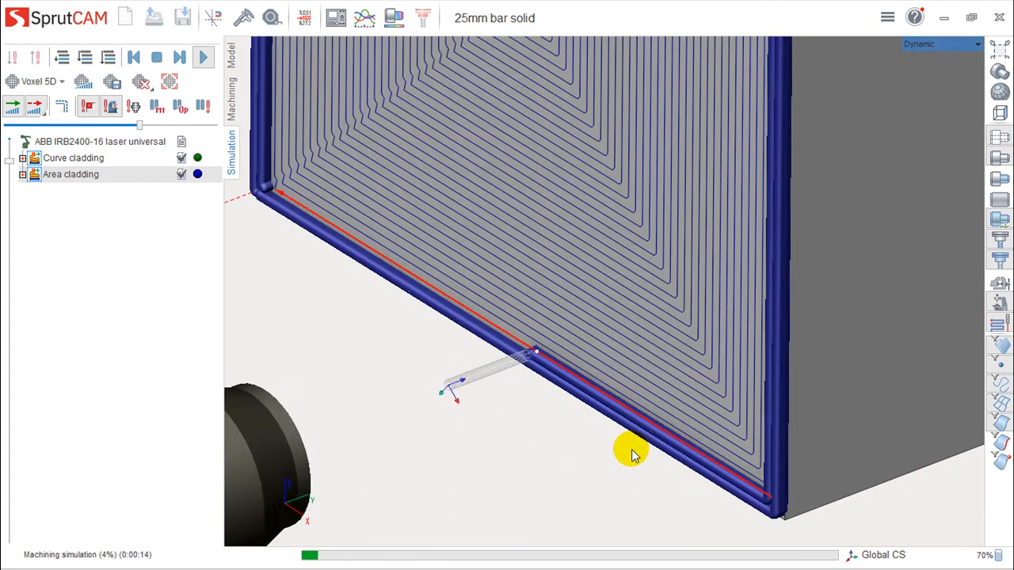
pyautogui.scroll(-2, 657, 447)
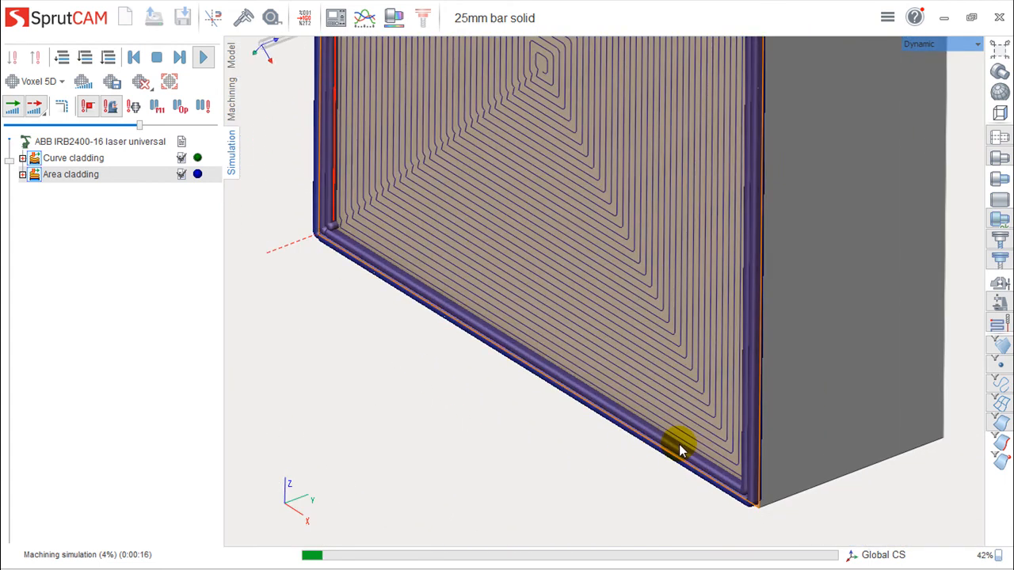
pyautogui.scroll(-5, 669, 443)
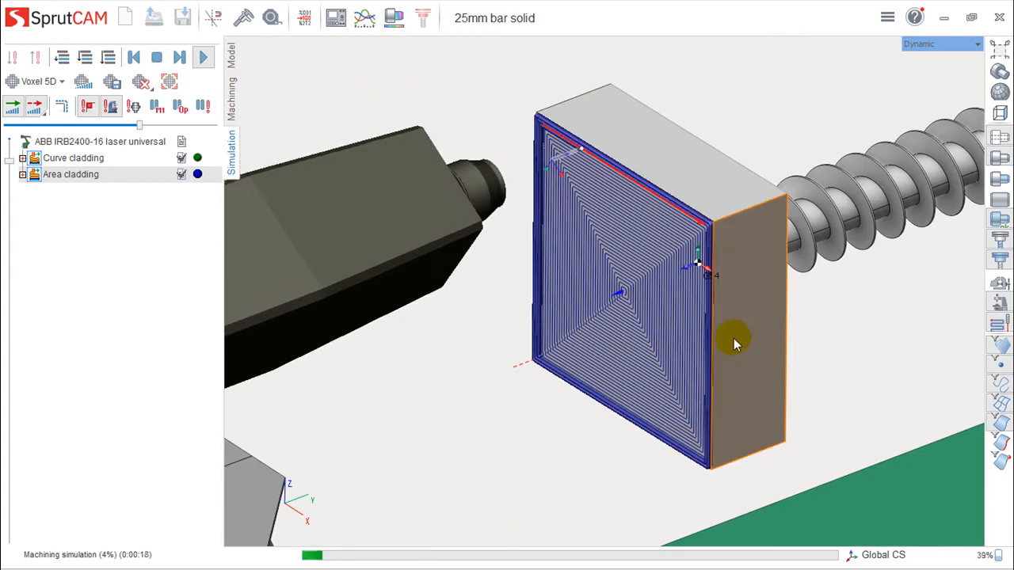
pyautogui.scroll(3, 727, 278)
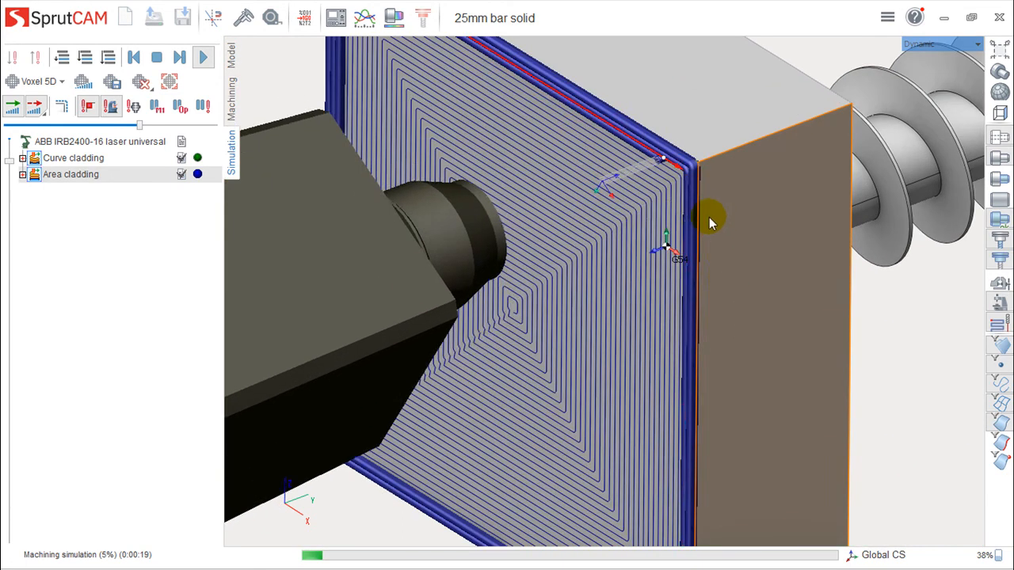
pyautogui.moveTo(704, 515); pyautogui.dragTo(705, 329, button='middle')
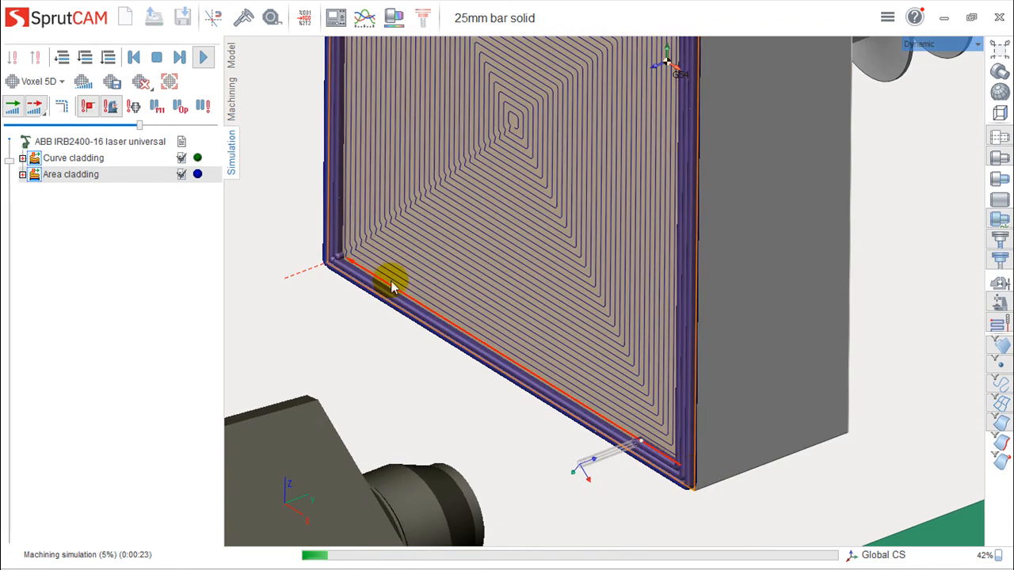
# Step: Review the Area cladding's machining strategy and machining direction options, and close its parameters without saving
pyautogui.click(229, 89)
pyautogui.click(58, 141)
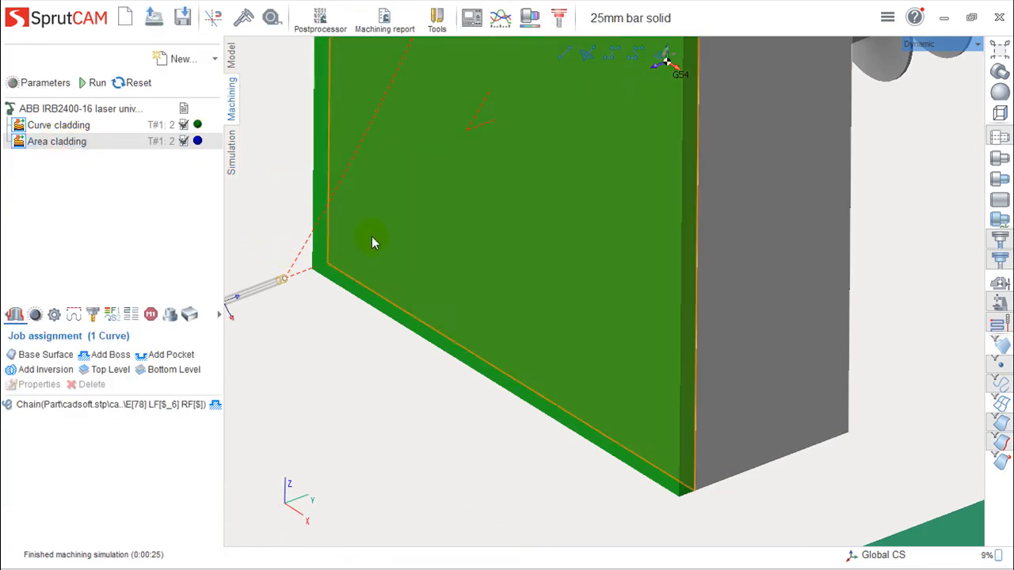
pyautogui.doubleClick(60, 146)
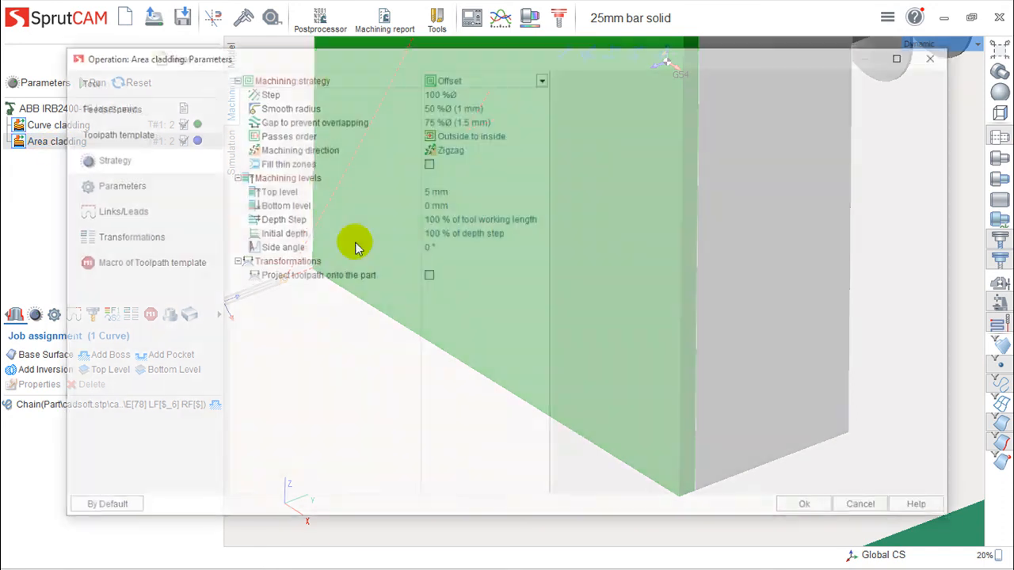
pyautogui.click(541, 78)
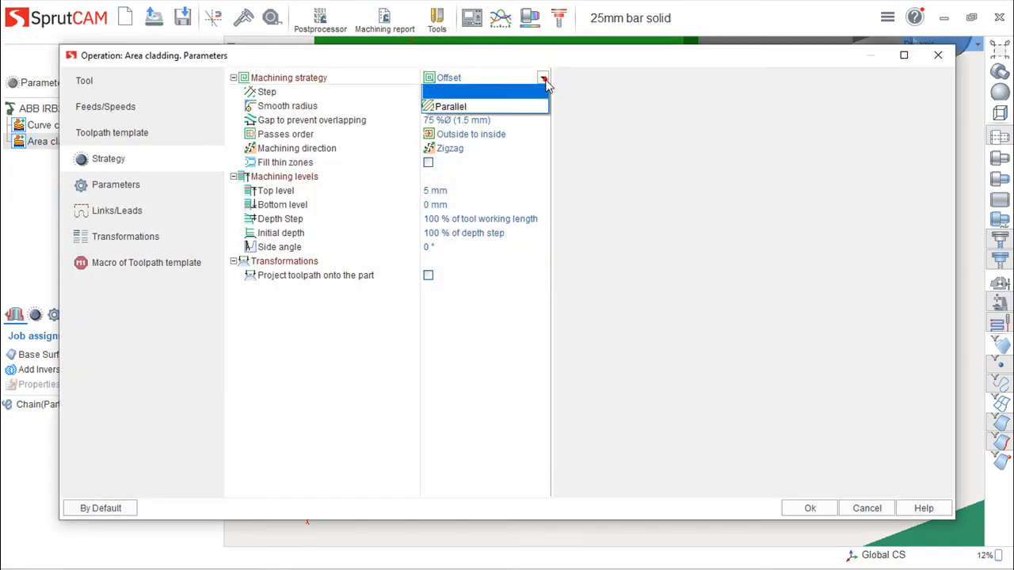
pyautogui.click(654, 214)
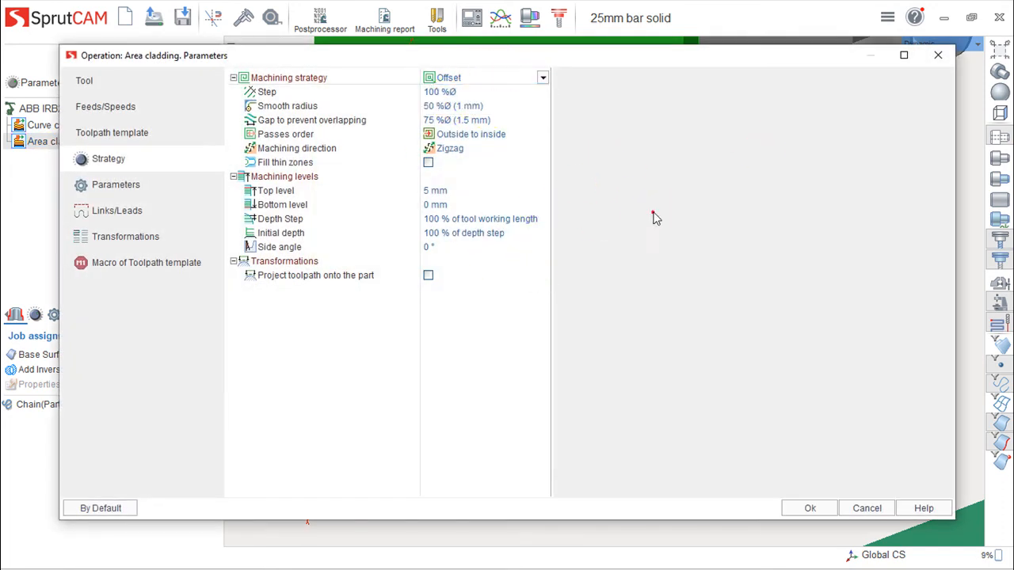
pyautogui.click(448, 149)
pyautogui.click(449, 149)
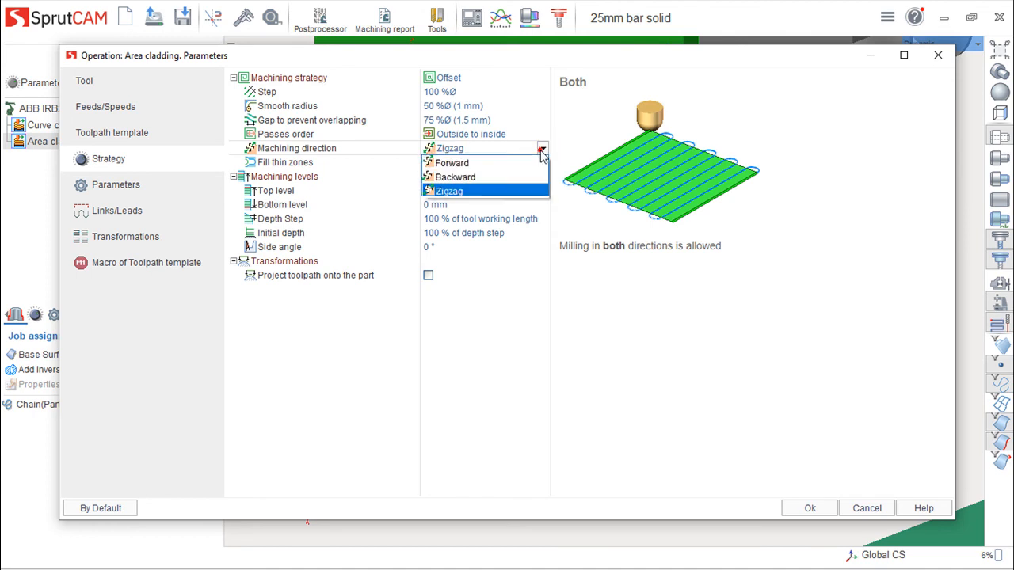
pyautogui.click(499, 338)
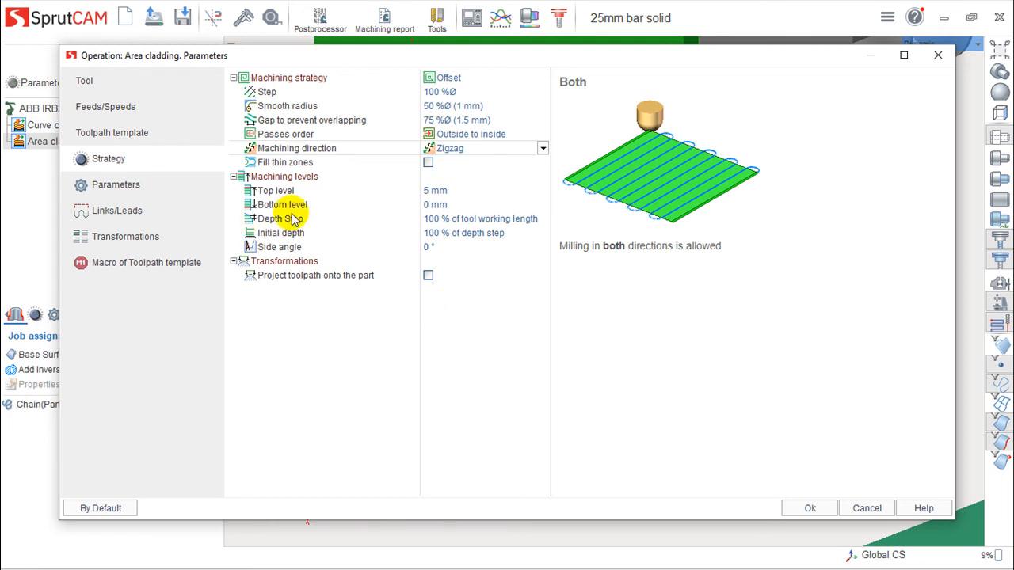
pyautogui.click(872, 507)
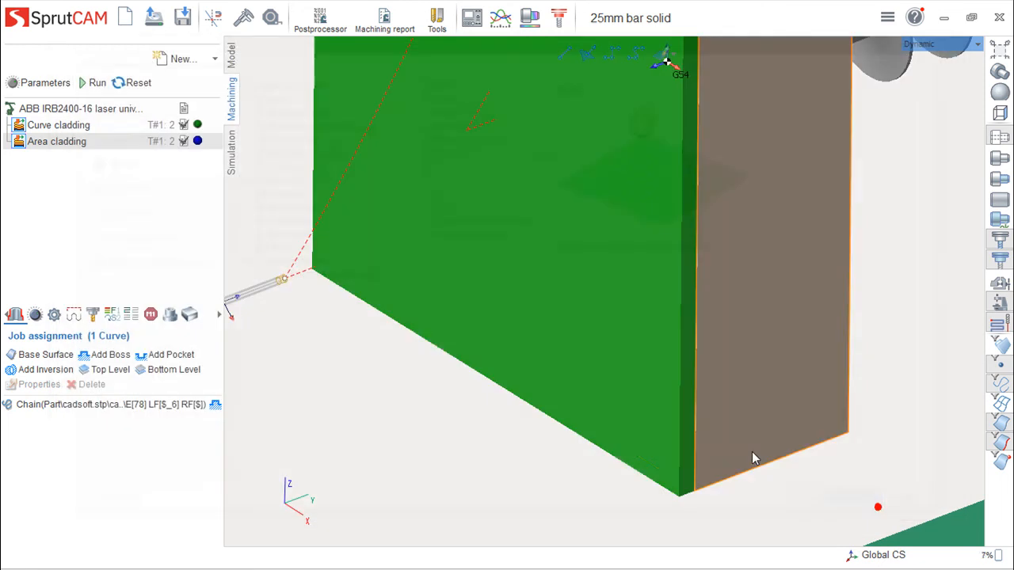
# Step: Examine the laser head, the block and the Area cladding approach path from several angles
pyautogui.scroll(-5, 441, 342)
pyautogui.moveTo(441, 341); pyautogui.dragTo(716, 309, button='middle')
pyautogui.scroll(-5, 470, 347)
pyautogui.scroll(3, 470, 346)
pyautogui.scroll(3, 536, 272)
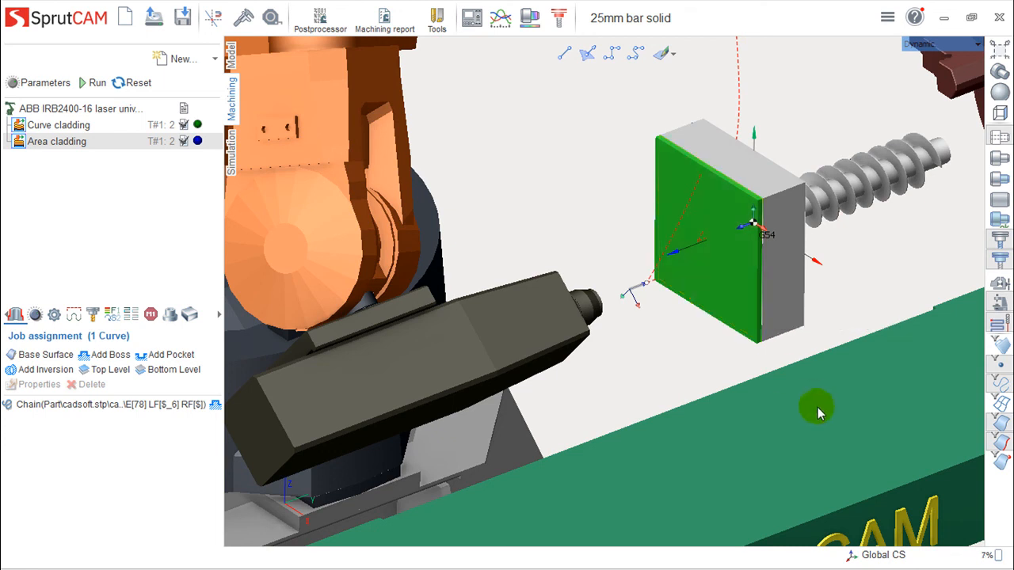
pyautogui.moveTo(747, 353)
pyautogui.mouseDown(button='right')
pyautogui.moveTo(709, 343)
pyautogui.moveTo(722, 354)
pyautogui.moveTo(738, 345)
pyautogui.mouseUp(button='right')
pyautogui.moveTo(772, 327); pyautogui.dragTo(729, 340, button='middle')
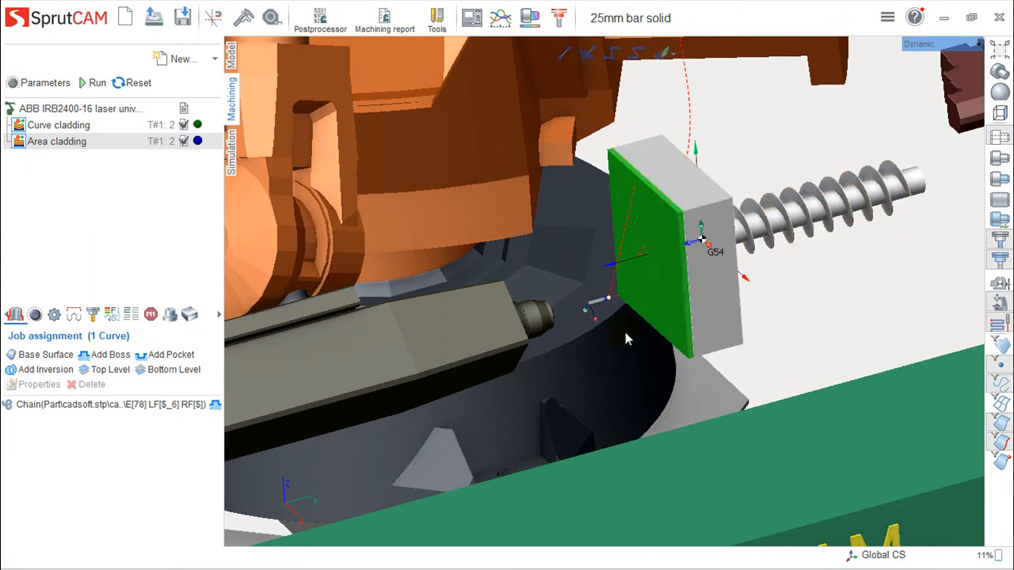
pyautogui.click(820, 266)
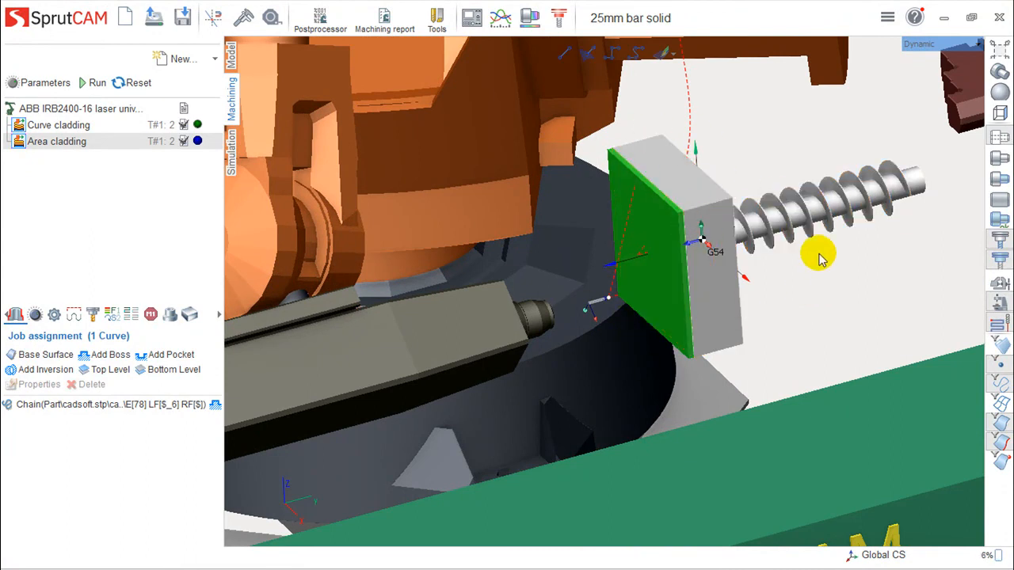
pyautogui.moveTo(658, 263); pyautogui.dragTo(683, 265, button='middle')
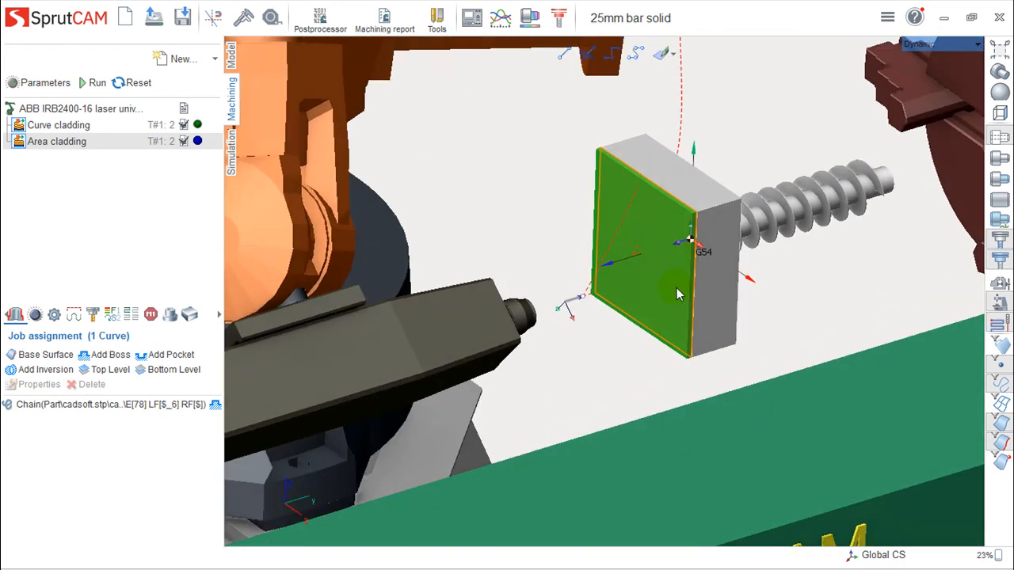
pyautogui.scroll(-5, 654, 319)
pyautogui.scroll(4, 661, 317)
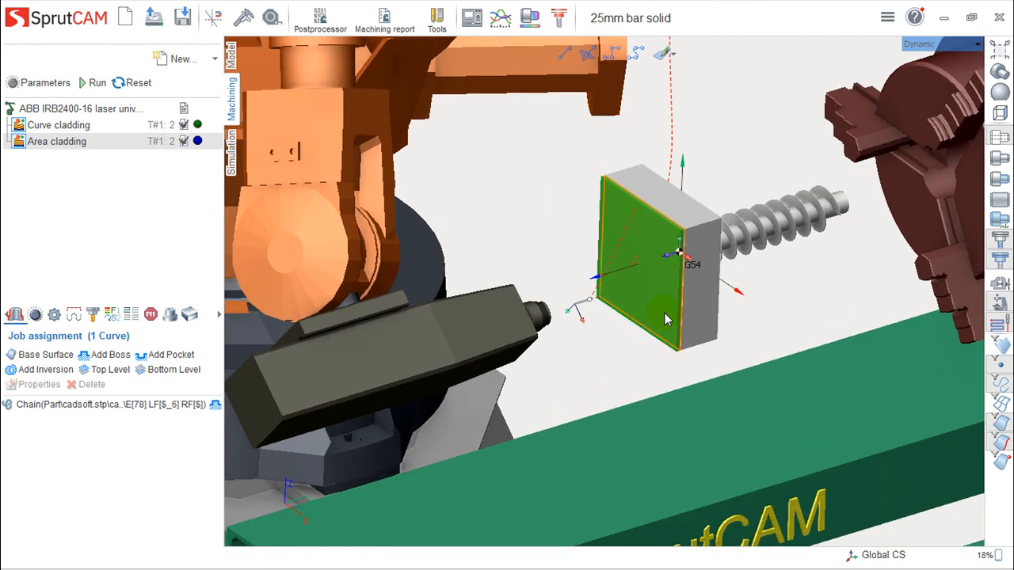